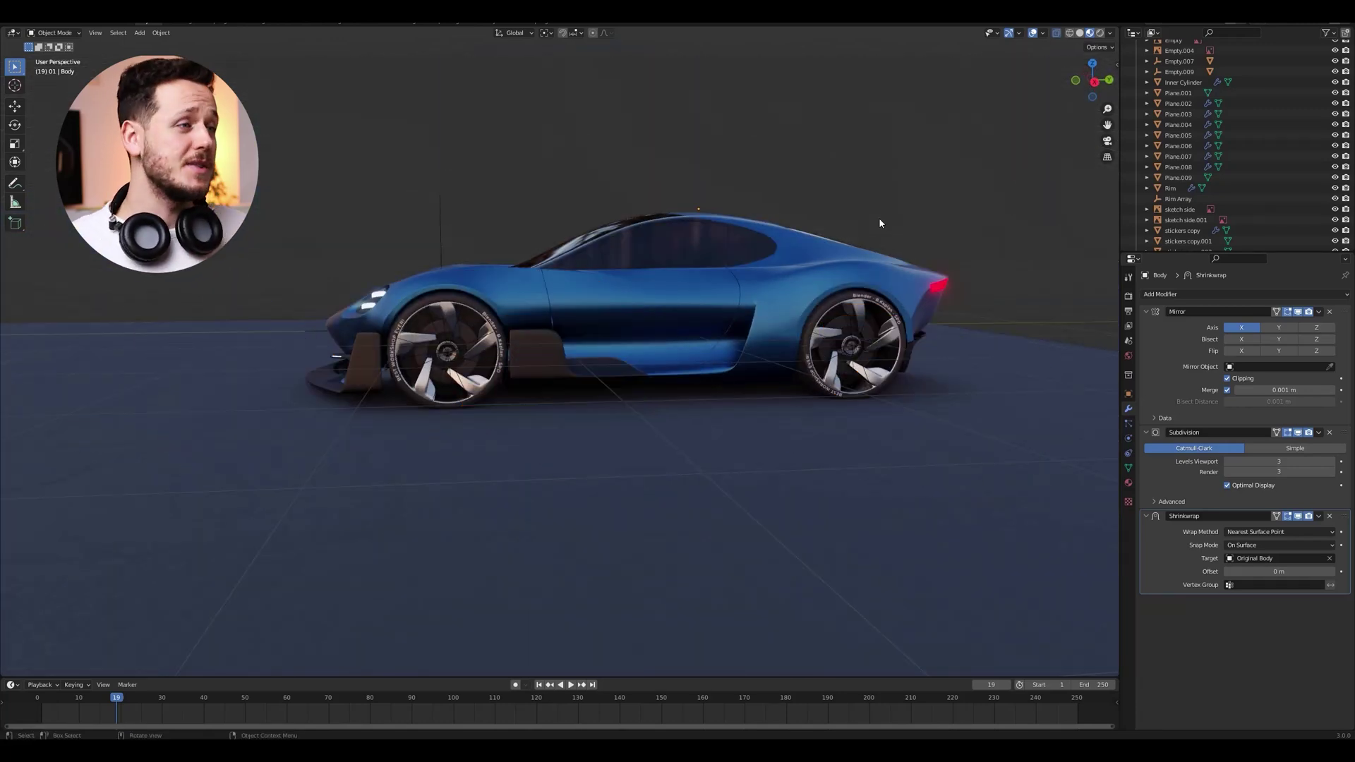
- Examine the finished blue car from the side and front with the viewport overlays hidden
middle_click_drag(880, 224, 892, 257)
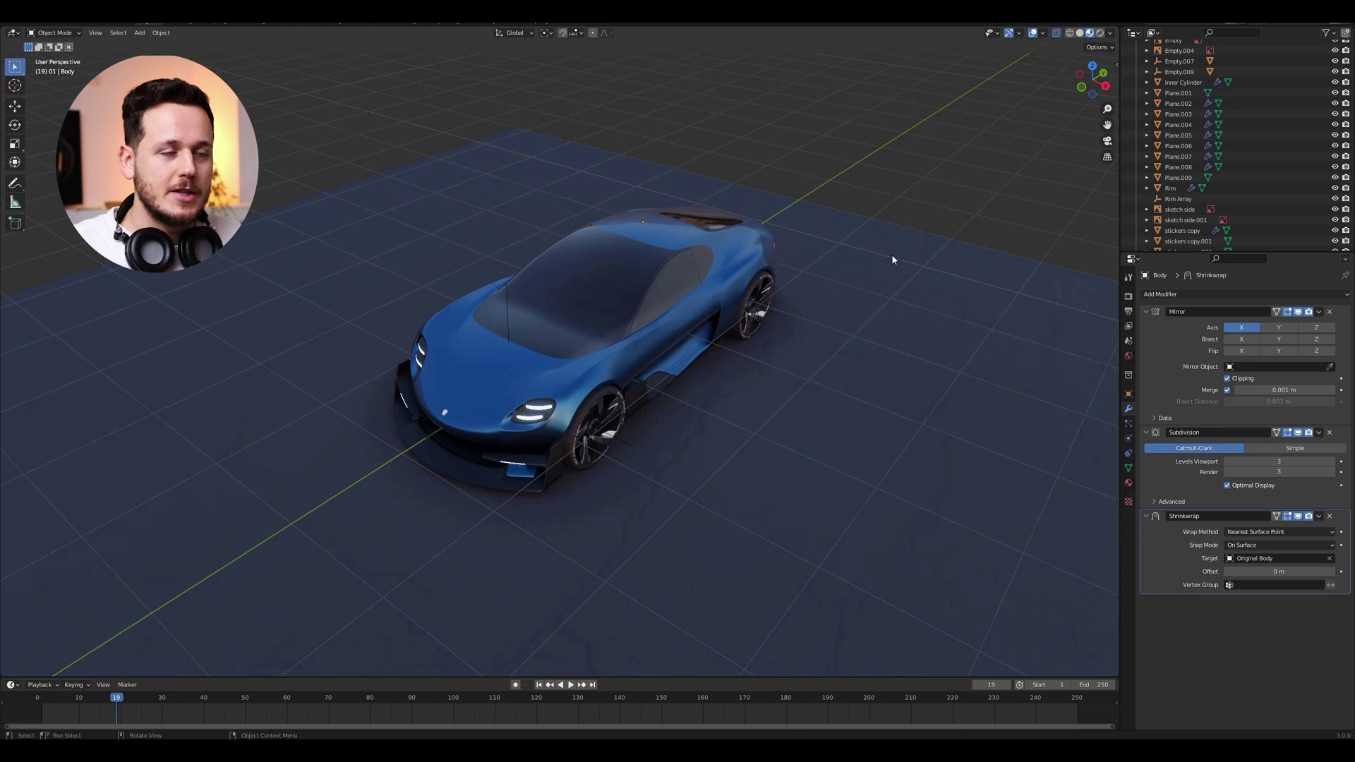
middle_click_drag(891, 259, 862, 350)
scroll(854, 342, "up", 1)
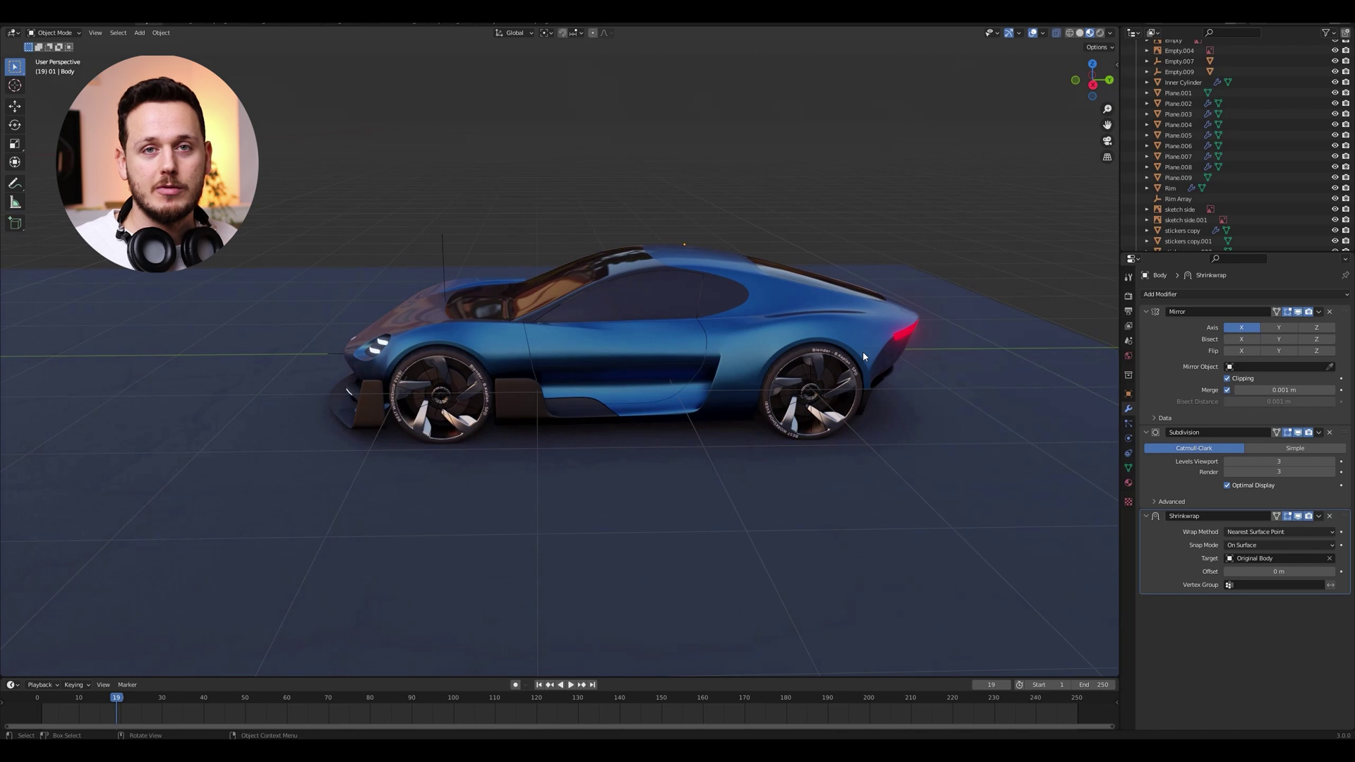
left_click(1032, 32)
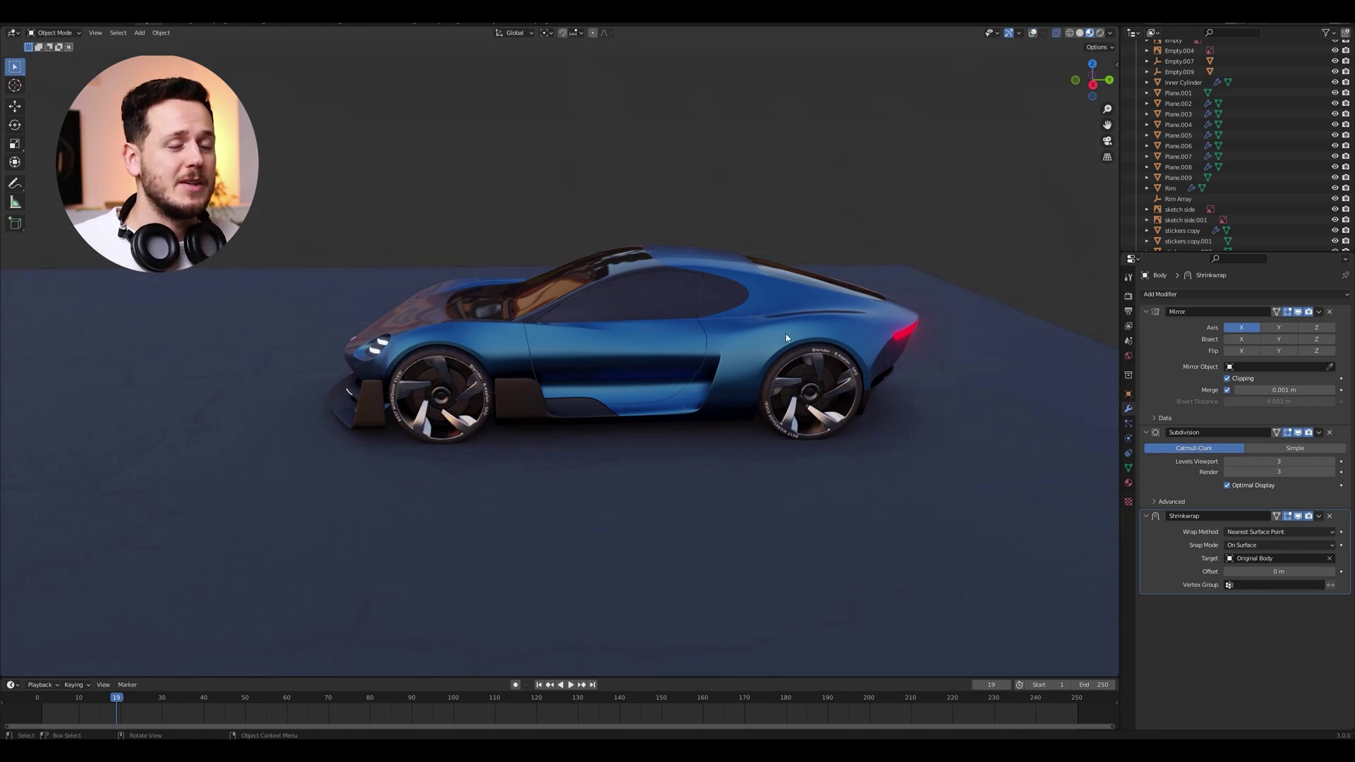
middle_click_drag(854, 332, 895, 351)
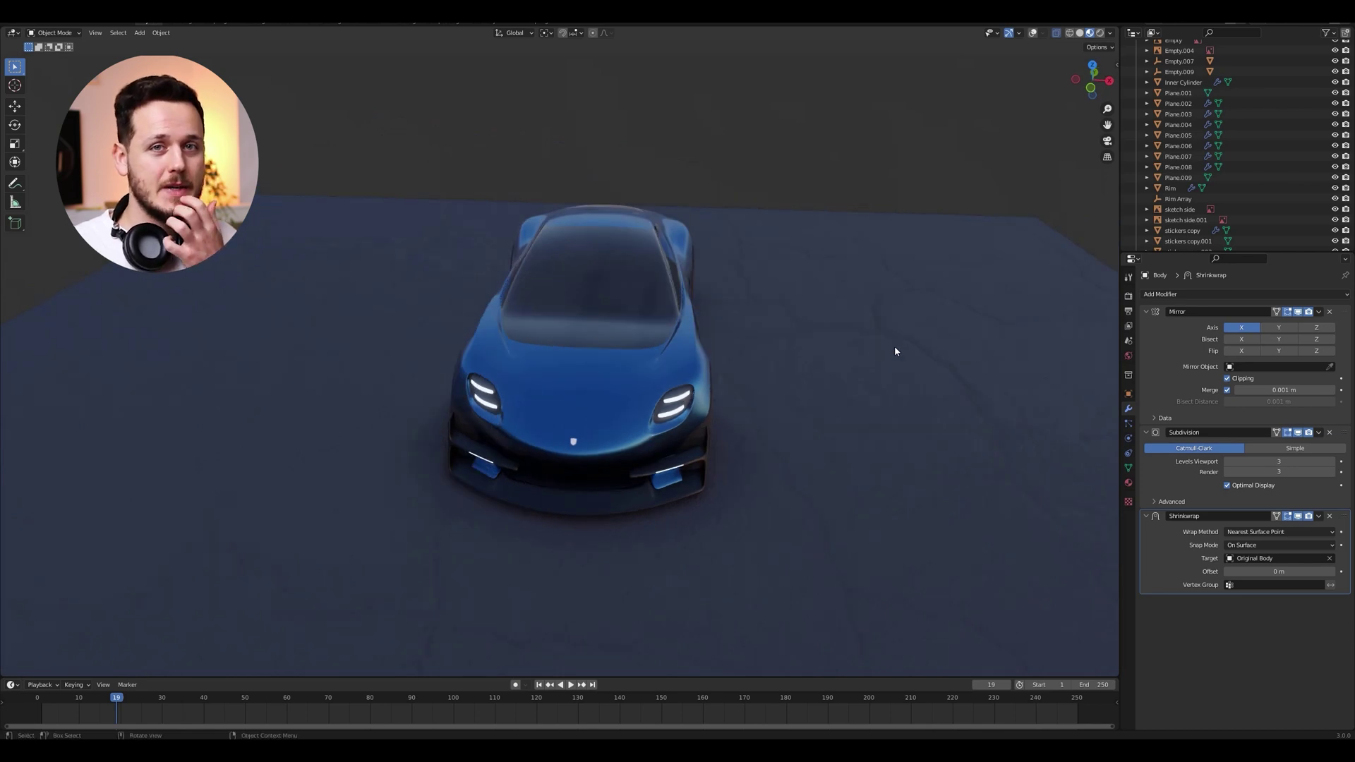
mouse_move(895, 350)
middle_mouse_down()
mouse_move(874, 357)
mouse_move(886, 348)
middle_mouse_up()
middle_click_drag(448, 518, 293, 521)
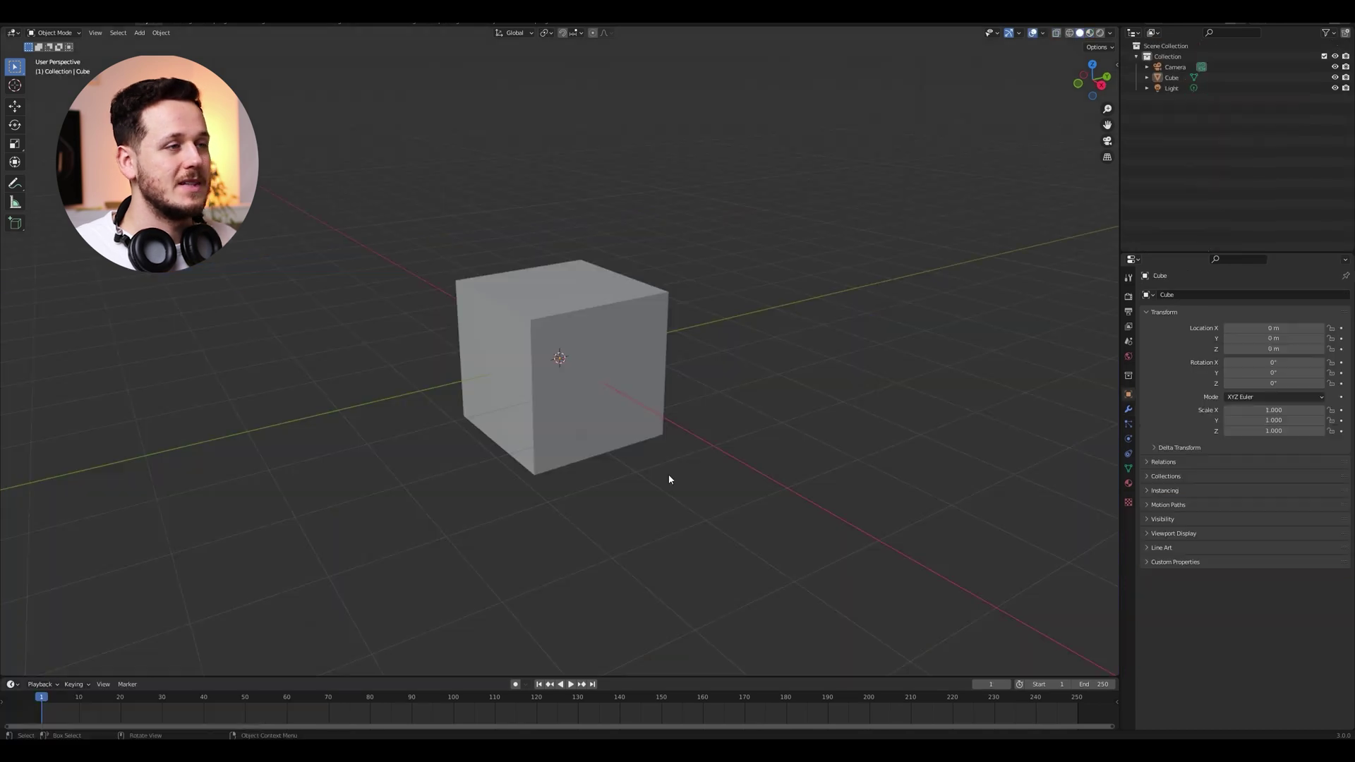
- Select the default cube, camera and light together in the default scene, and clear the selection
middle_click_drag(668, 475, 659, 294)
scroll(661, 292, "down", 5)
left_click_drag(809, 117, 494, 353)
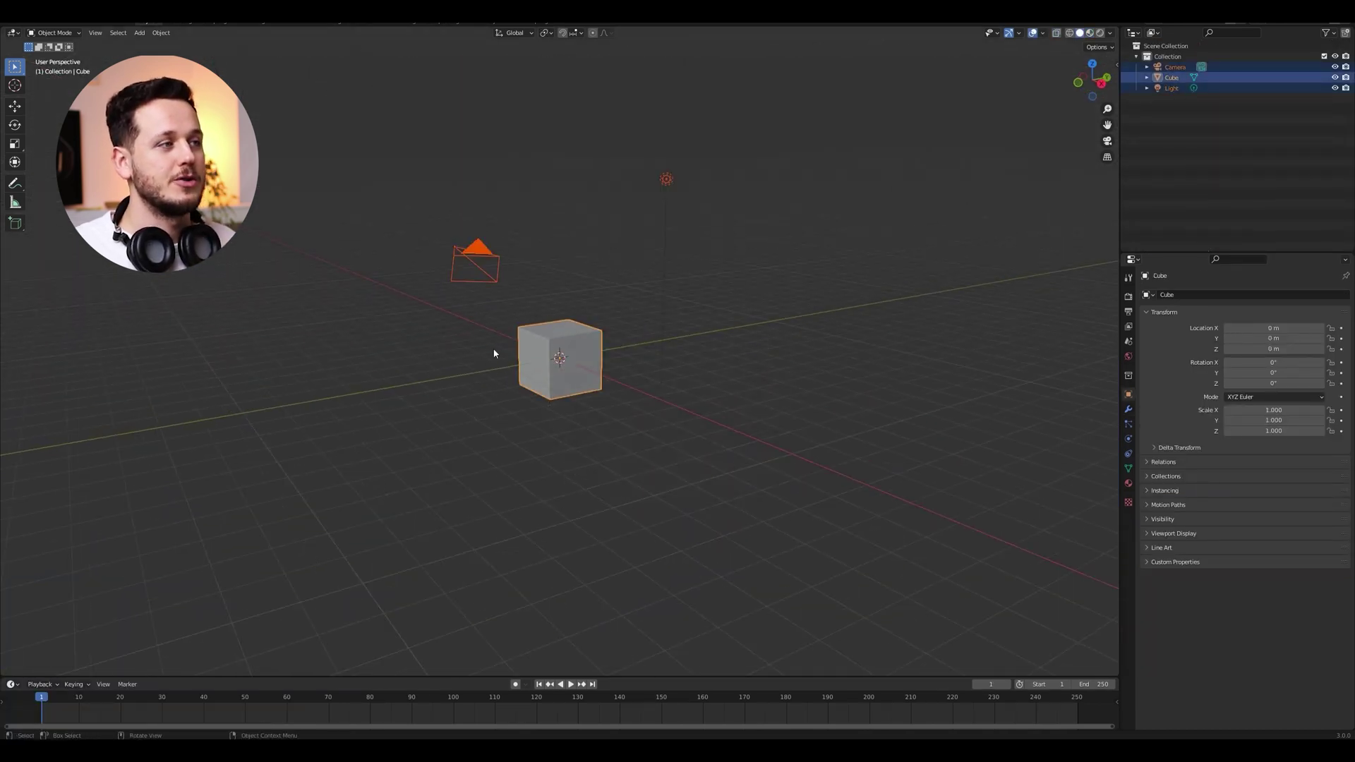
left_click(604, 277)
scroll(604, 281, "up", 3)
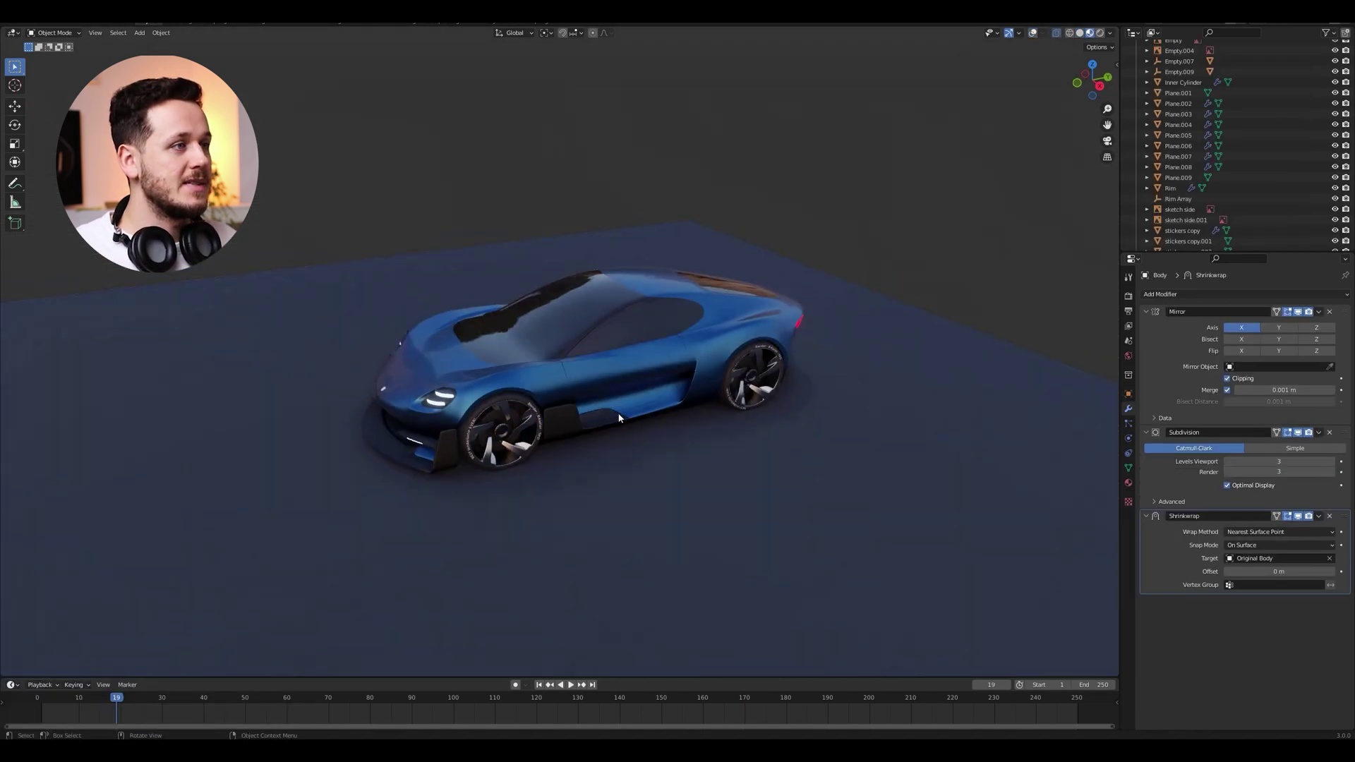
- Show the viewport overlays and frame the white cube at the start of the model lineup
middle_click_drag(384, 411, 1012, 328, "shift")
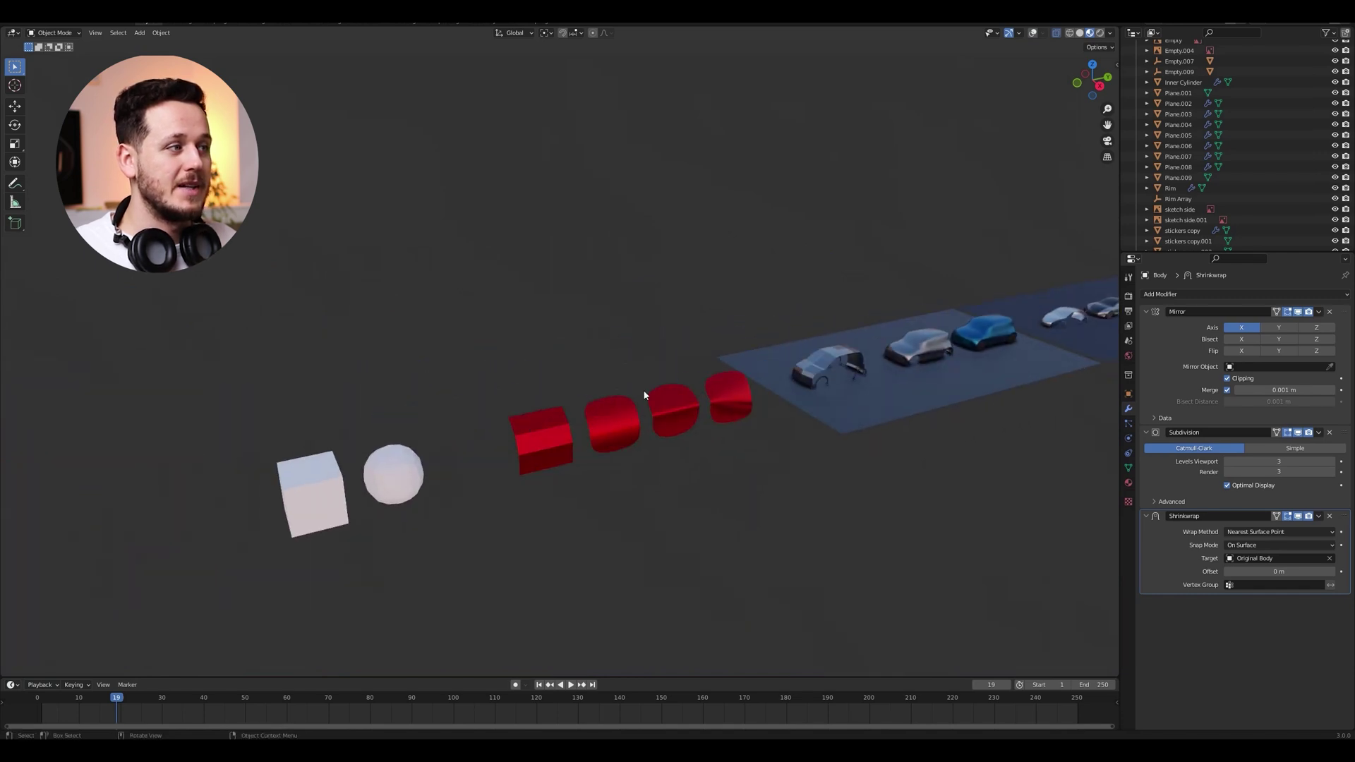
left_click(1032, 33)
scroll(403, 520, "up", 5)
middle_click_drag(403, 520, 840, 318, "shift")
left_click(633, 384)
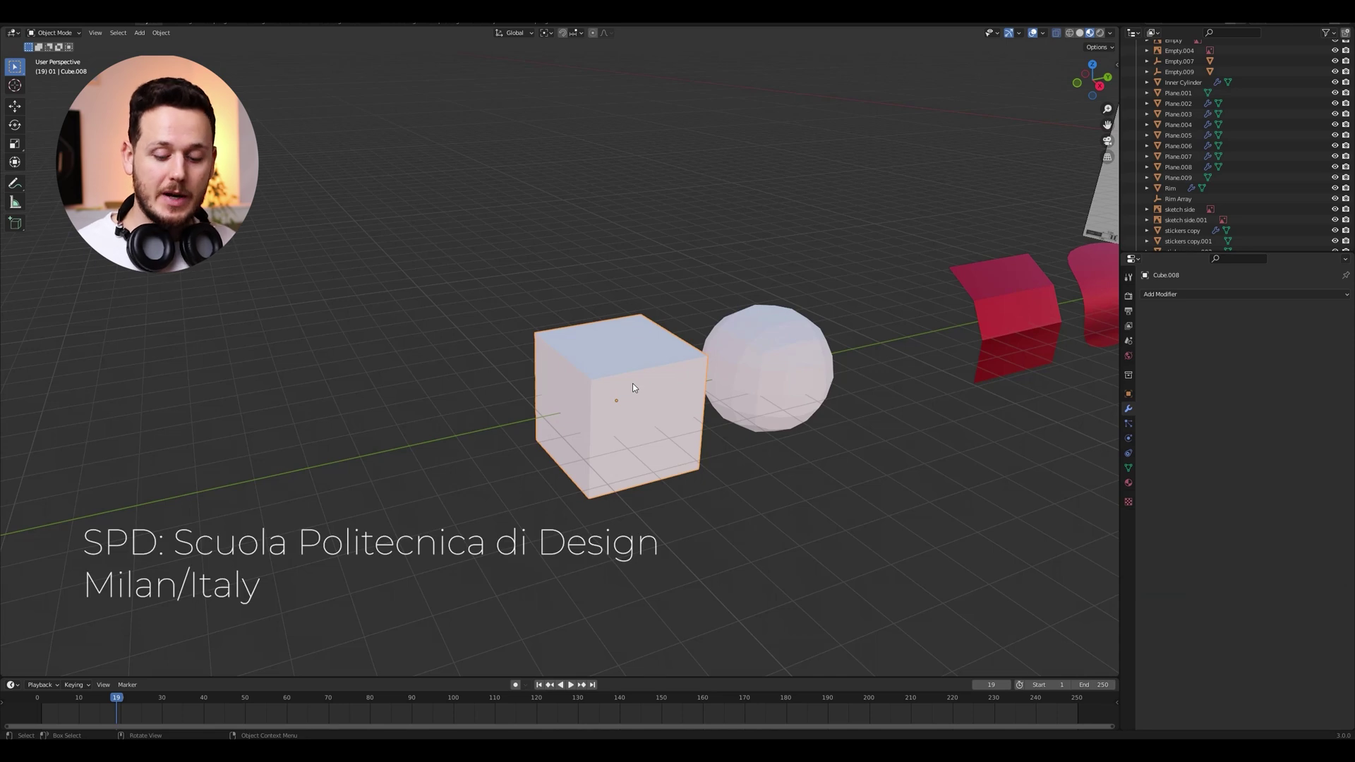
key("KP_Decimal")
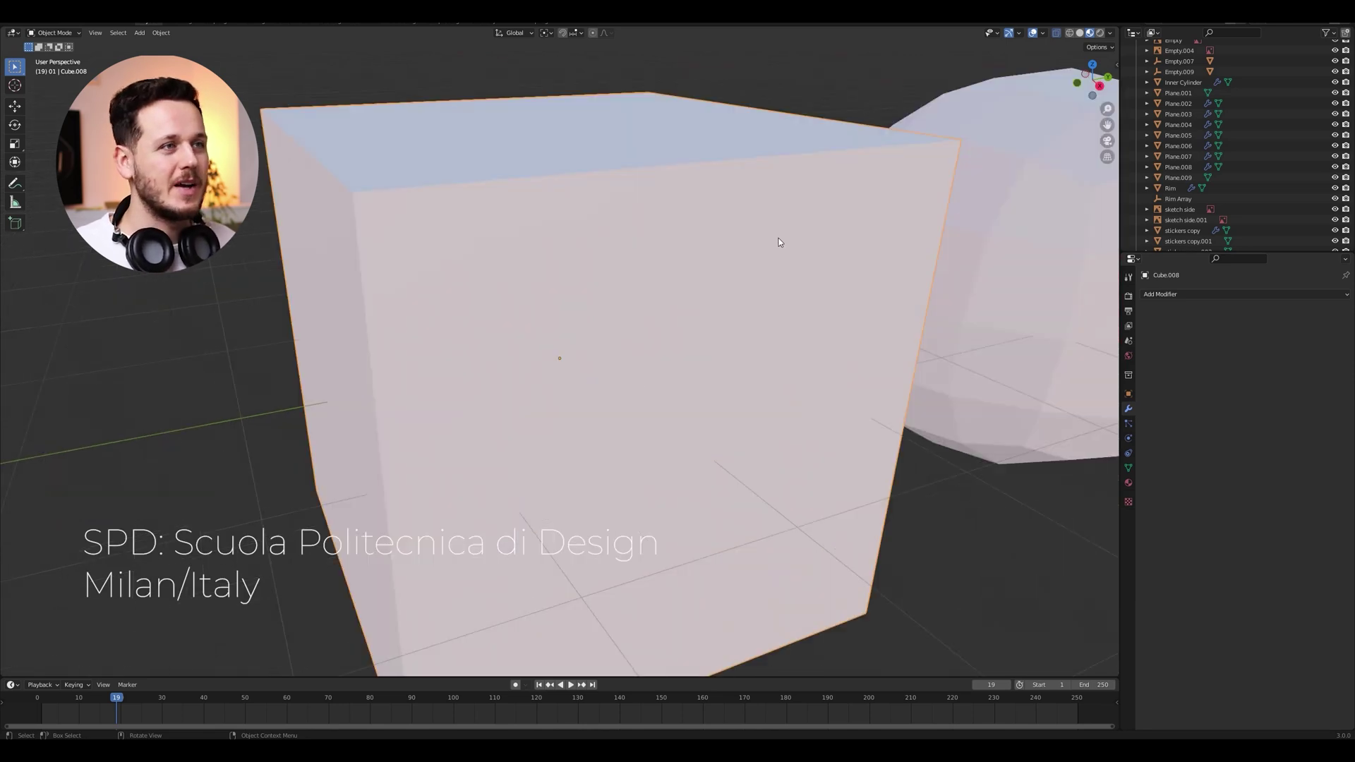
middle_click_drag(788, 214, 797, 321, "ctrl")
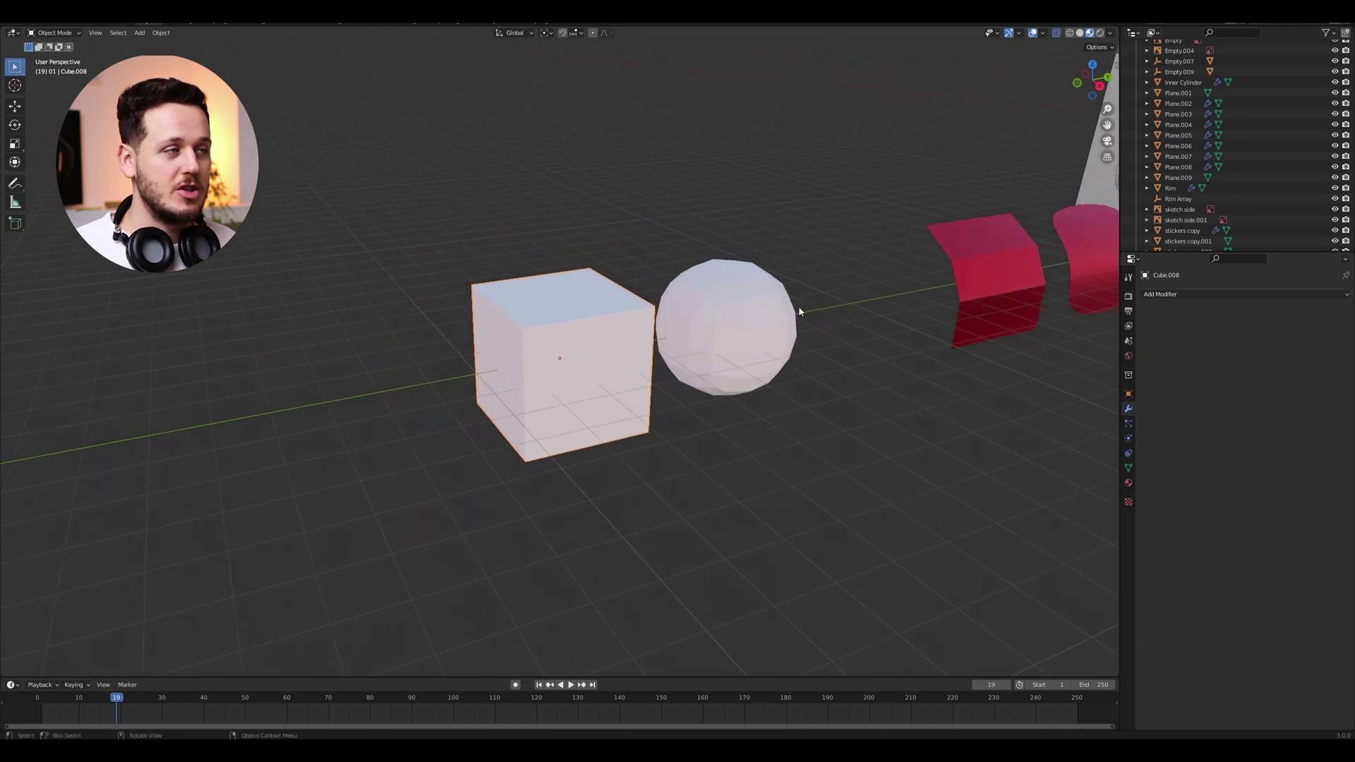
- Frame the finished blue car at the far end of the lineup and inspect it from the front
scroll(766, 324, "down", 2)
middle_click_drag(720, 350, 637, 350)
scroll(638, 355, "down", 8)
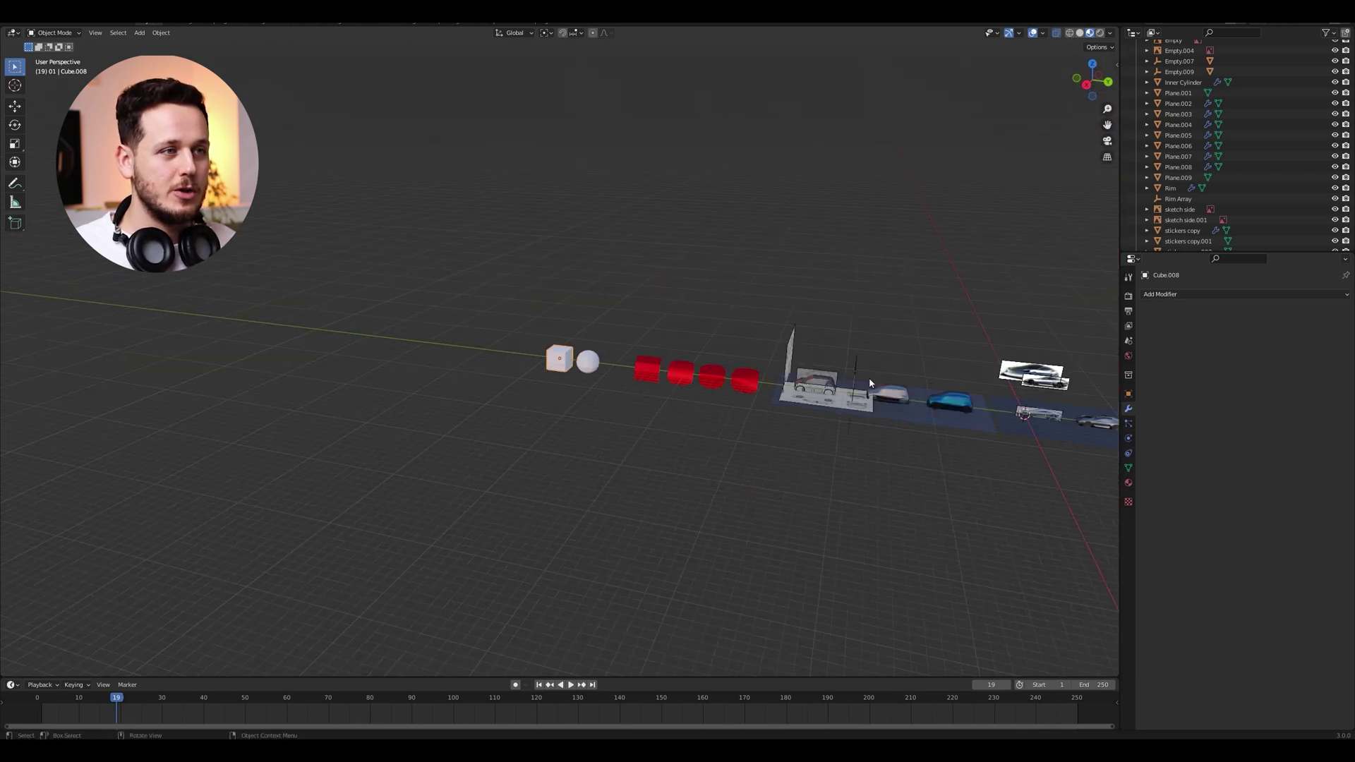
middle_click_drag(1037, 422, 839, 398, "shift")
left_click(791, 385)
key("KP_Decimal")
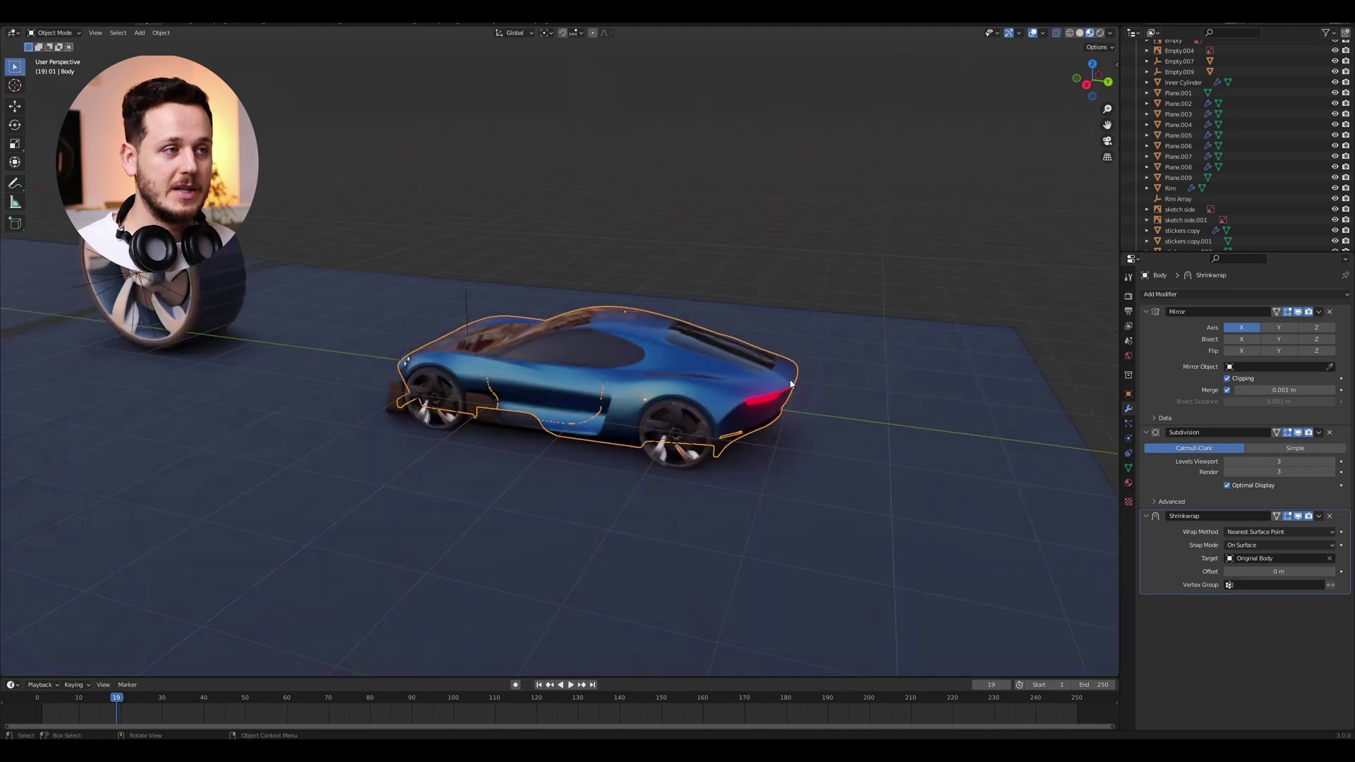
middle_click_drag(753, 303, 756, 342)
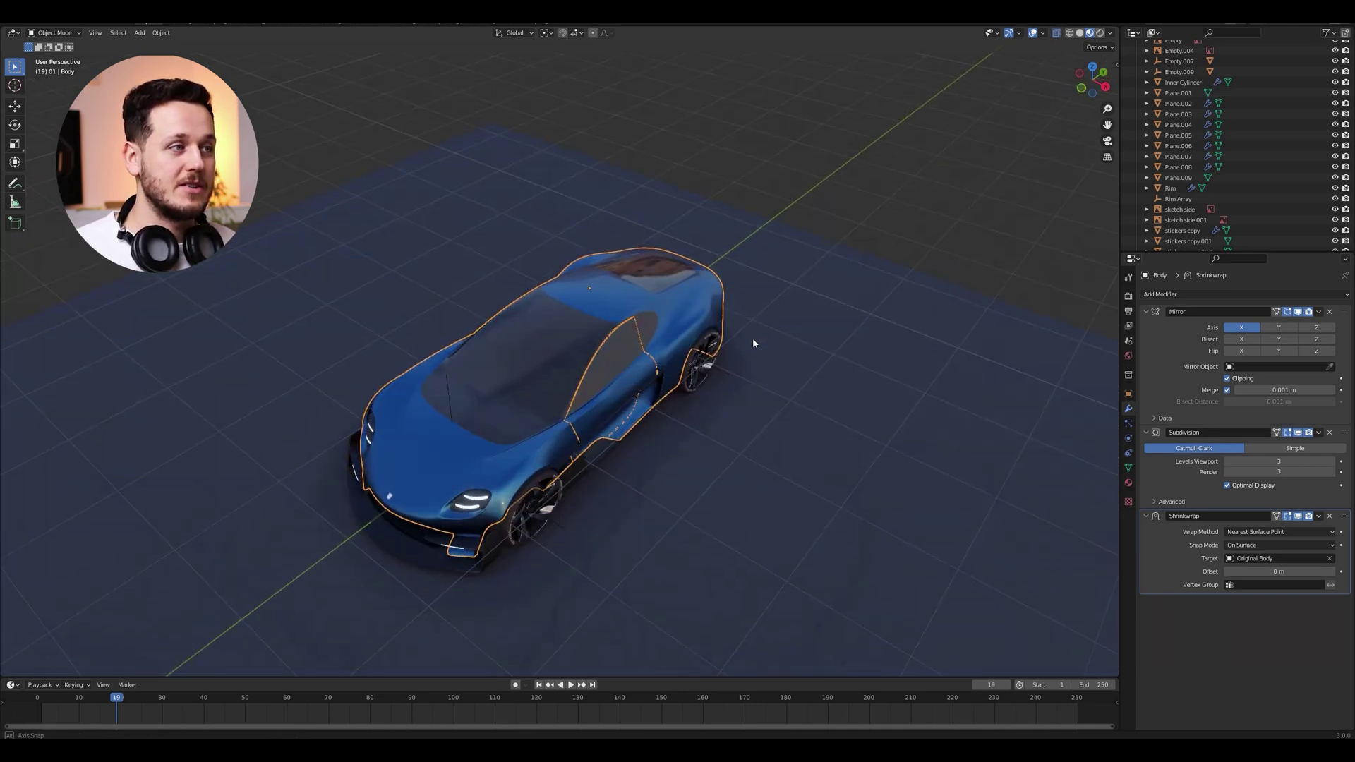
left_click(854, 344)
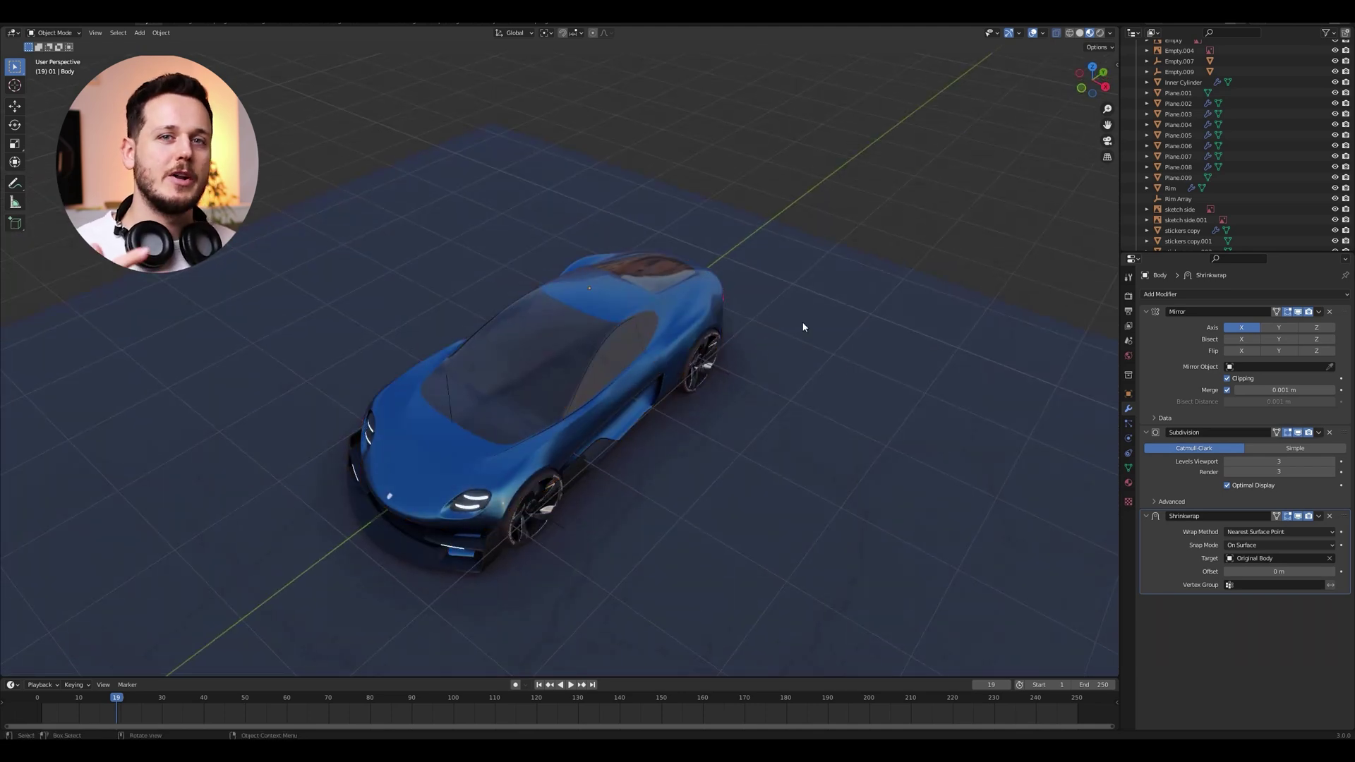
- Survey the whole model lineup from the white cube to the wheel, and return to the finished blue car
scroll(803, 327, "down", 2)
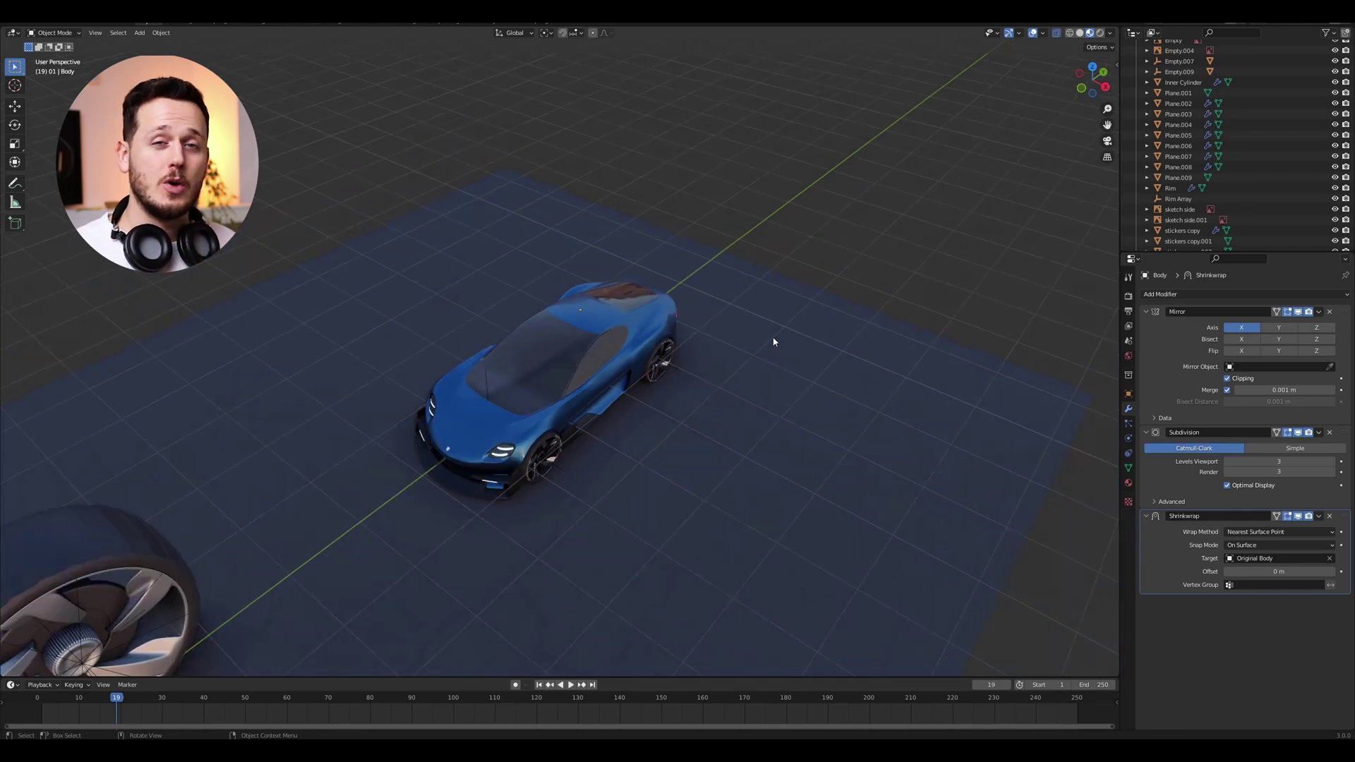
scroll(774, 341, "down", 4)
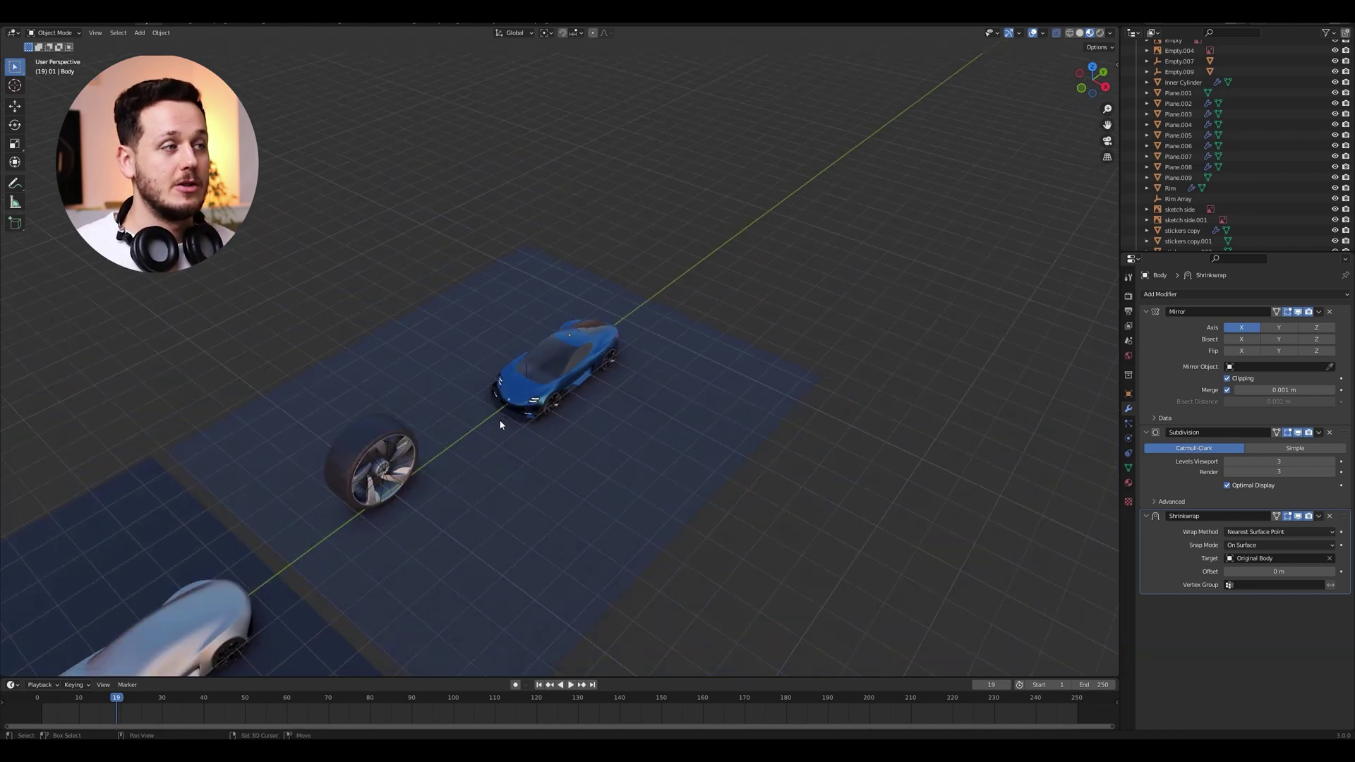
middle_click_drag(502, 423, 870, 253, "shift")
scroll(840, 282, "down", 1)
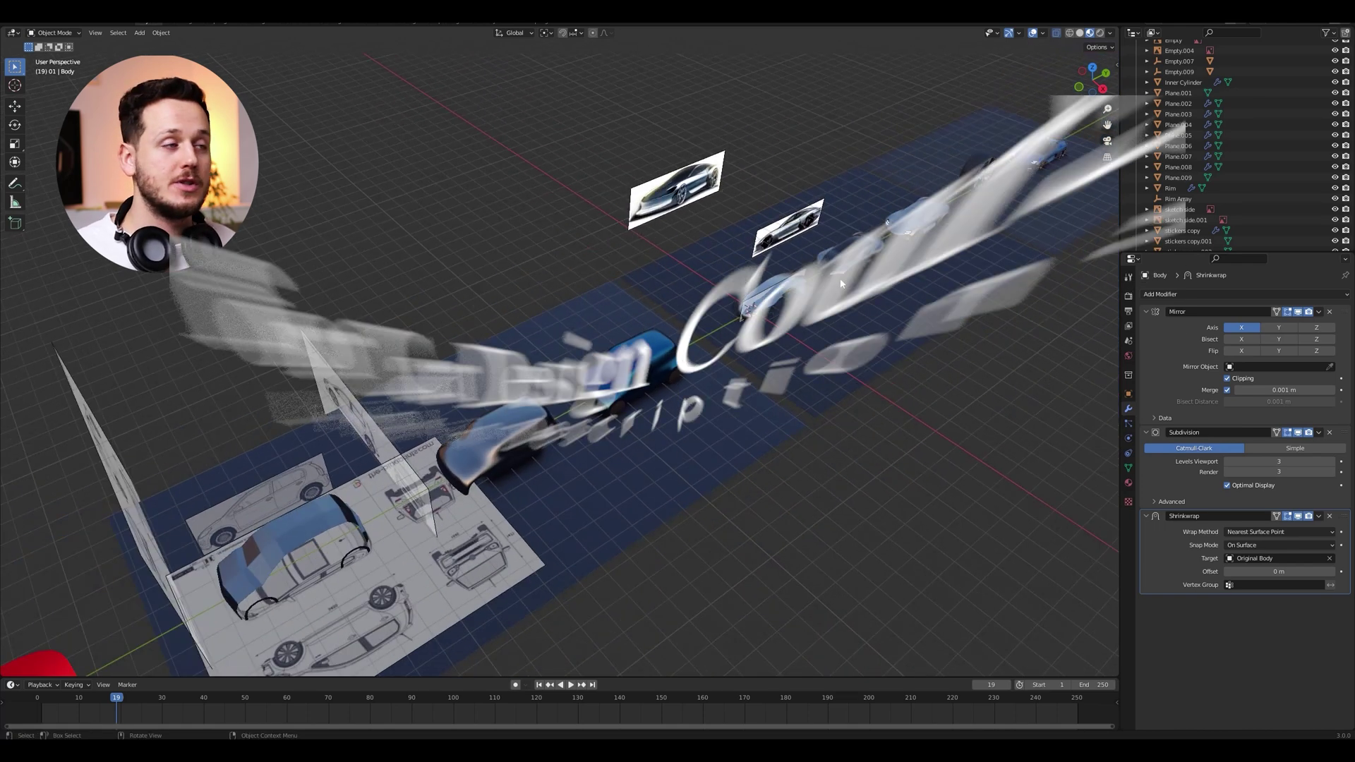
scroll(840, 278, "down", 3)
scroll(605, 425, "down", 4)
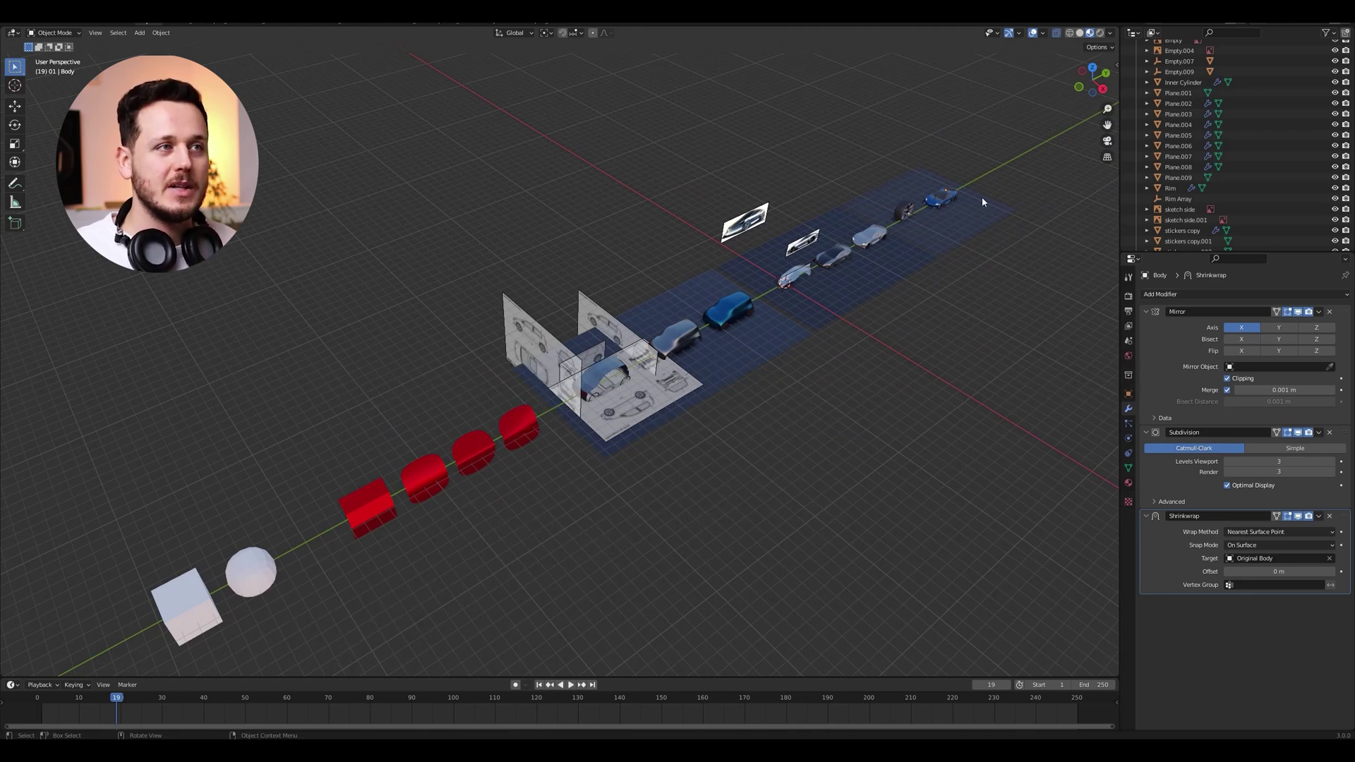
key("KP_Decimal")
middle_click_drag(847, 281, 857, 234)
left_click(856, 235)
scroll(860, 260, "down", 3)
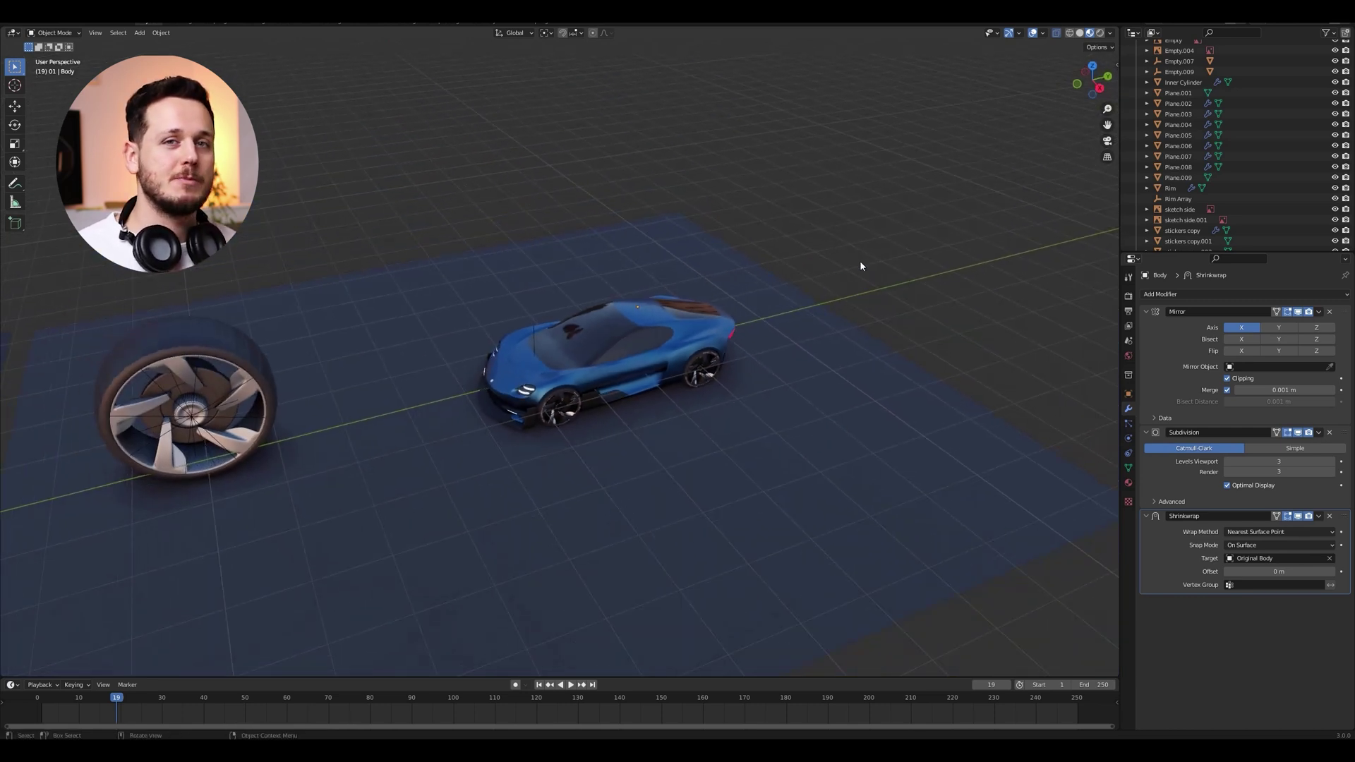
- Try rotating and moving the white cube at the start of the lineup, and scale it up slightly
scroll(795, 263, "down", 9)
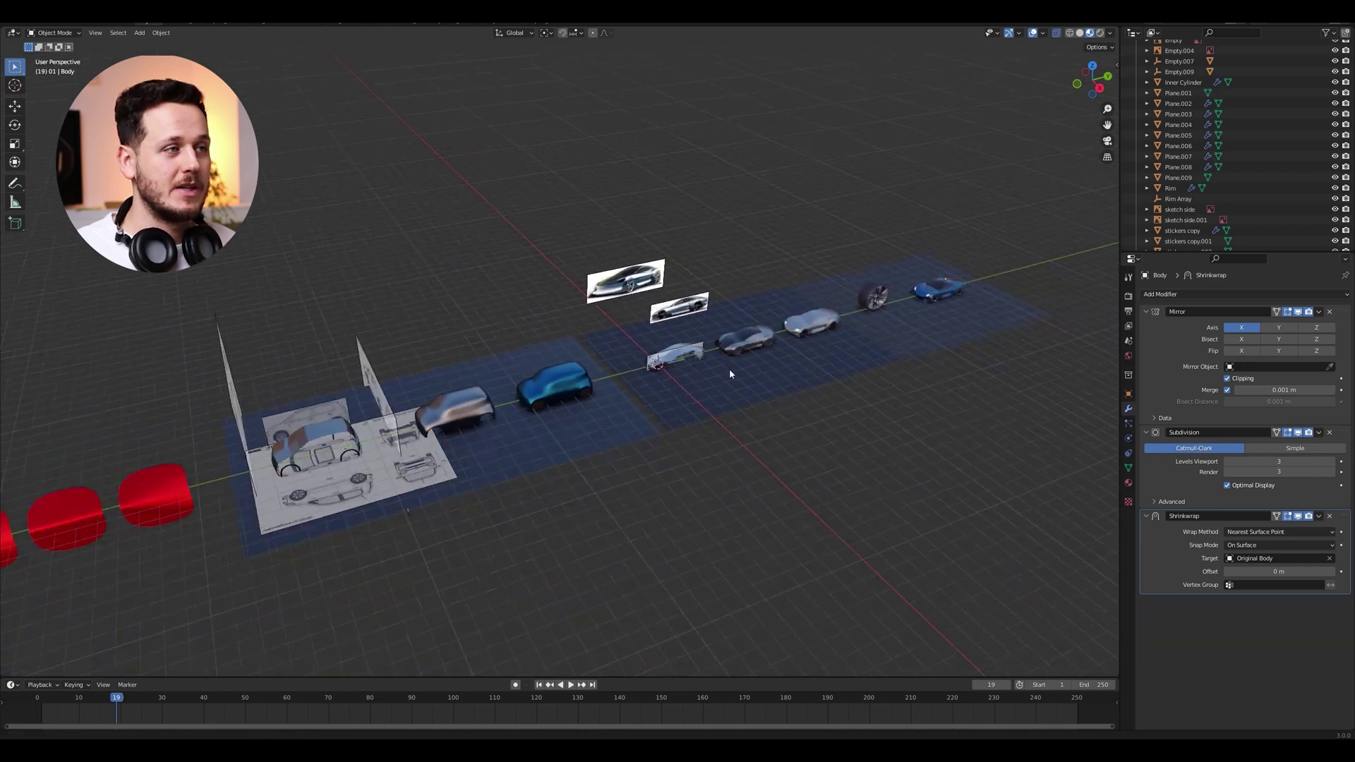
middle_click_drag(729, 369, 523, 266, "shift")
left_click(495, 260)
scroll(495, 255, "up", 8)
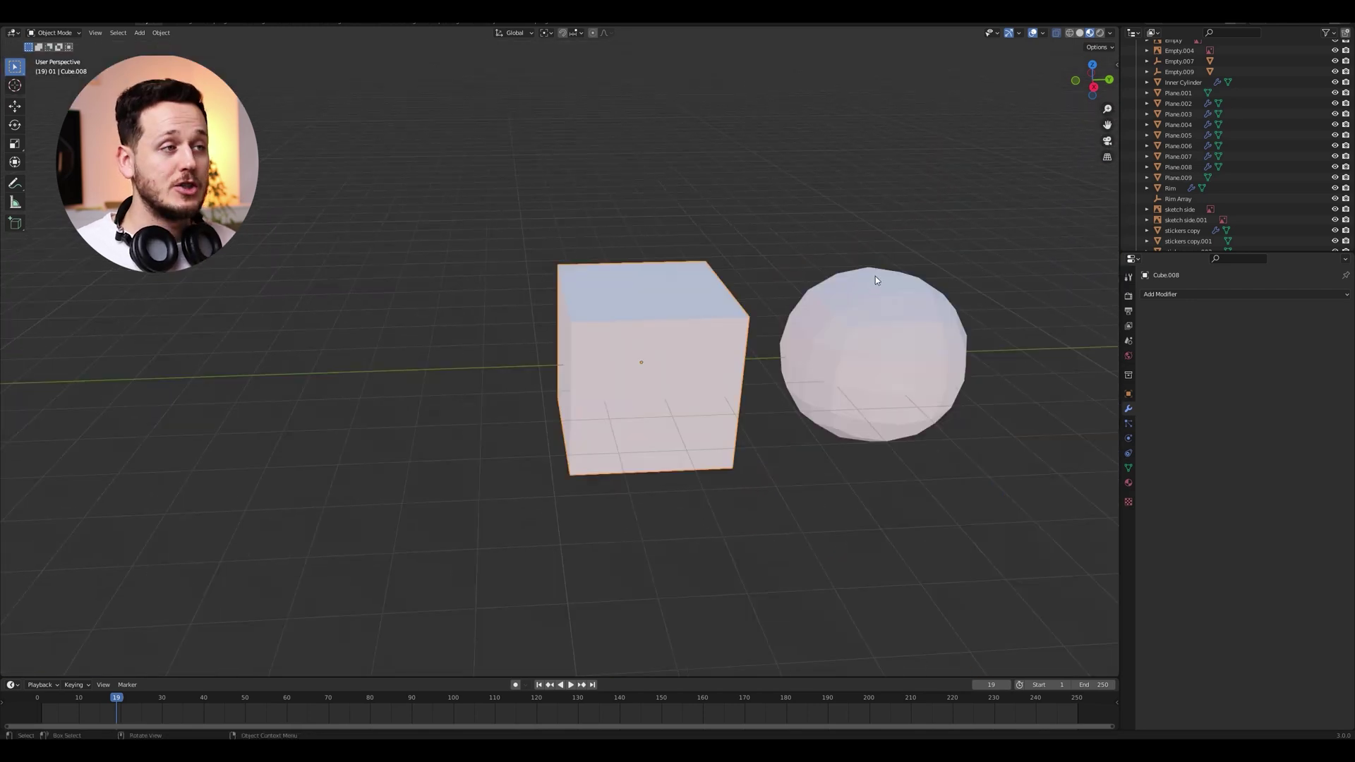
key("r")
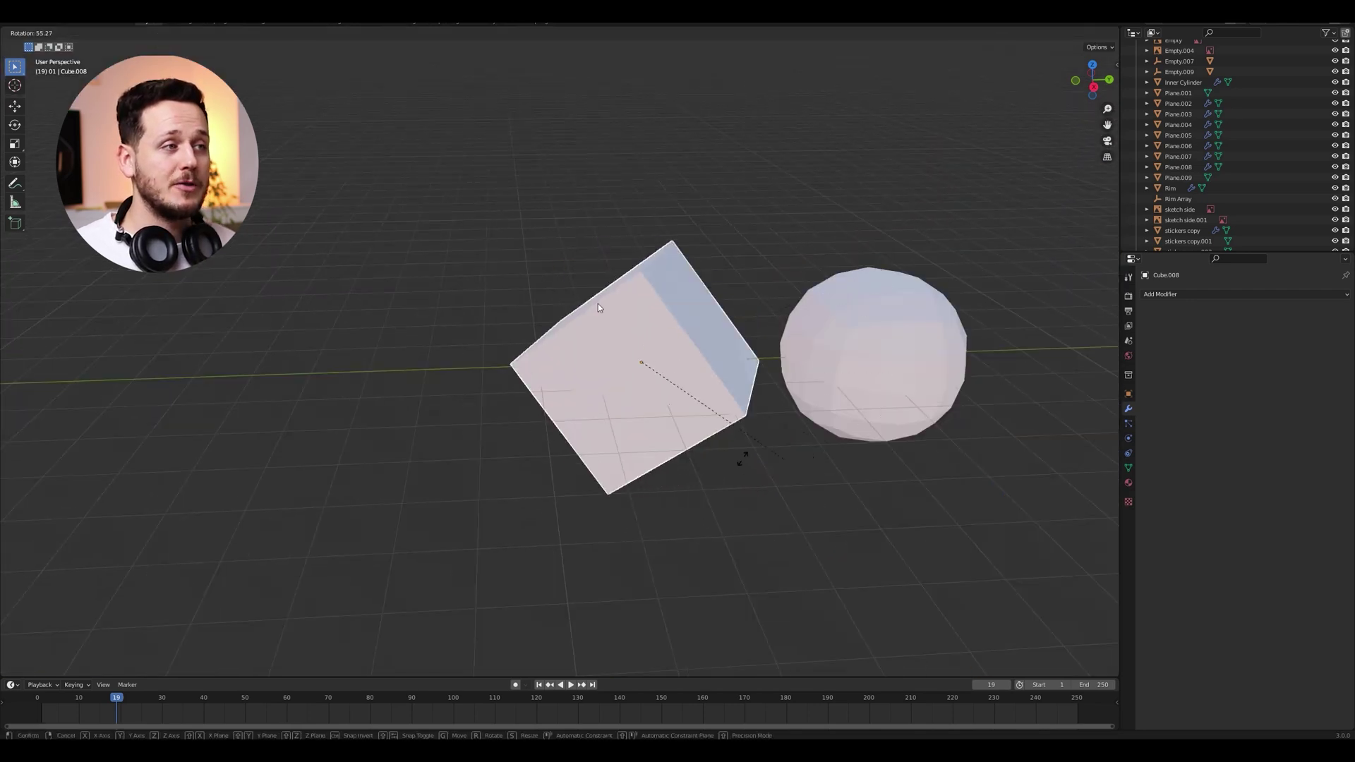
right_click(859, 287)
key("s")
left_click(882, 269)
right_click(883, 269)
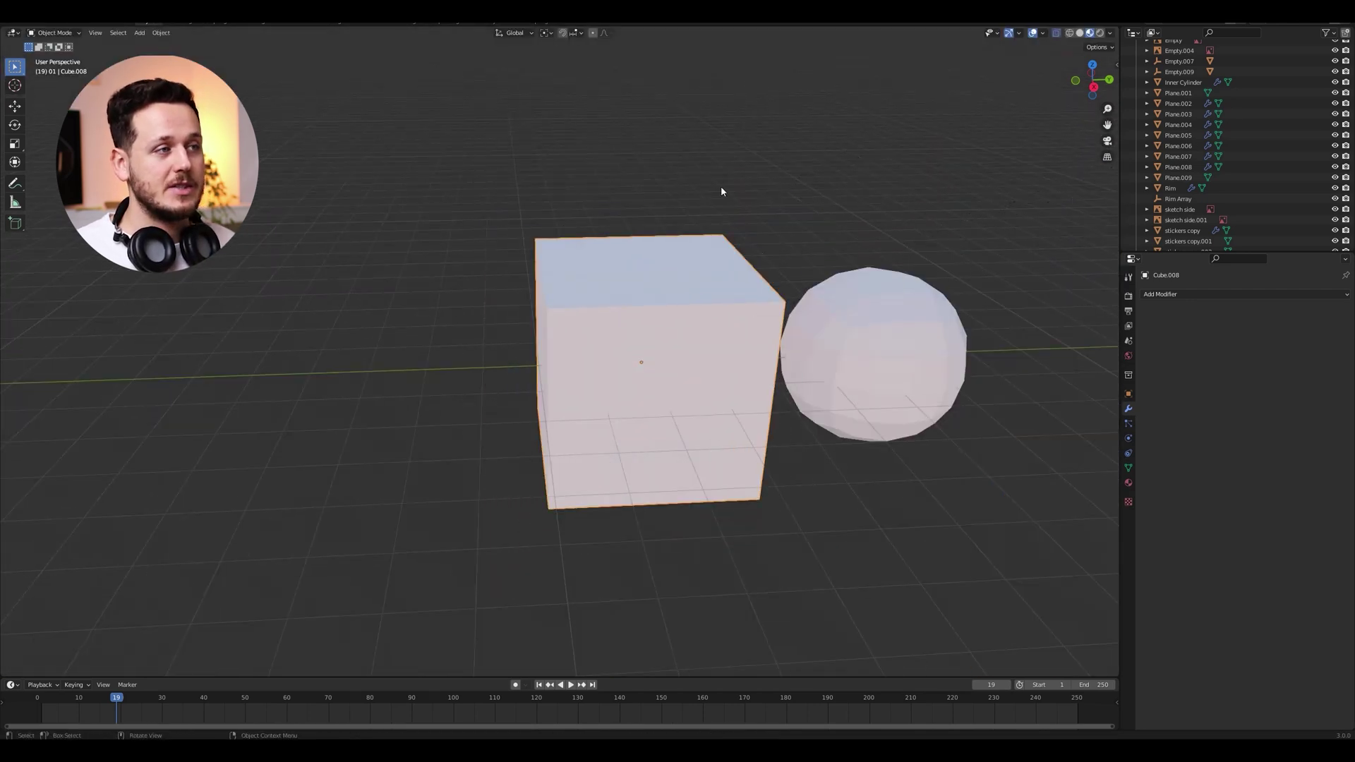
key("g")
right_click(641, 348)
- Enter and leave Edit Mode with the white sphere added to the selection, and select the faceted red surface
middle_click_drag(762, 240, 637, 318)
left_click(823, 343, "shift")
key("Tab")
key("Tab")
key("Left")
left_click(834, 311)
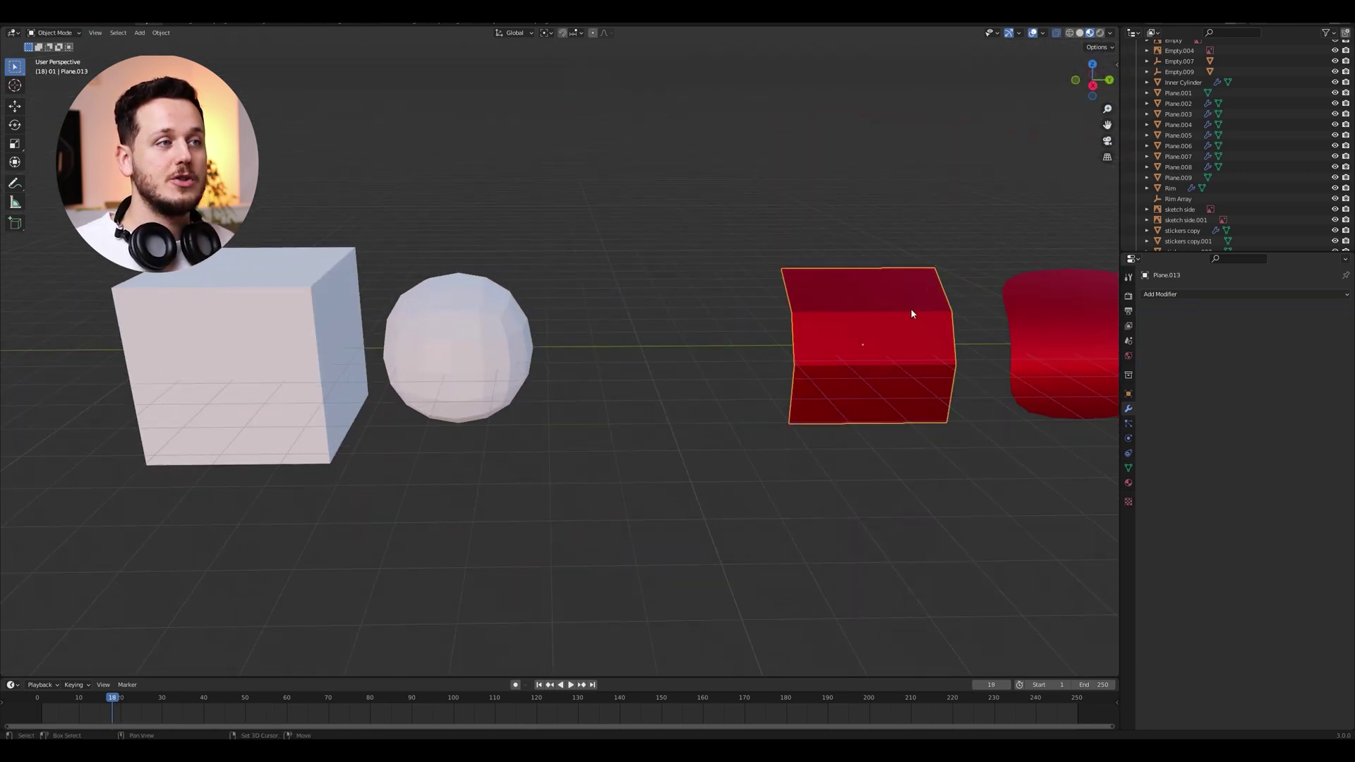
- Hide the viewport overlays and compare the creases and reflections of the four red surfaces from several angles
middle_click_drag(910, 307, 840, 236)
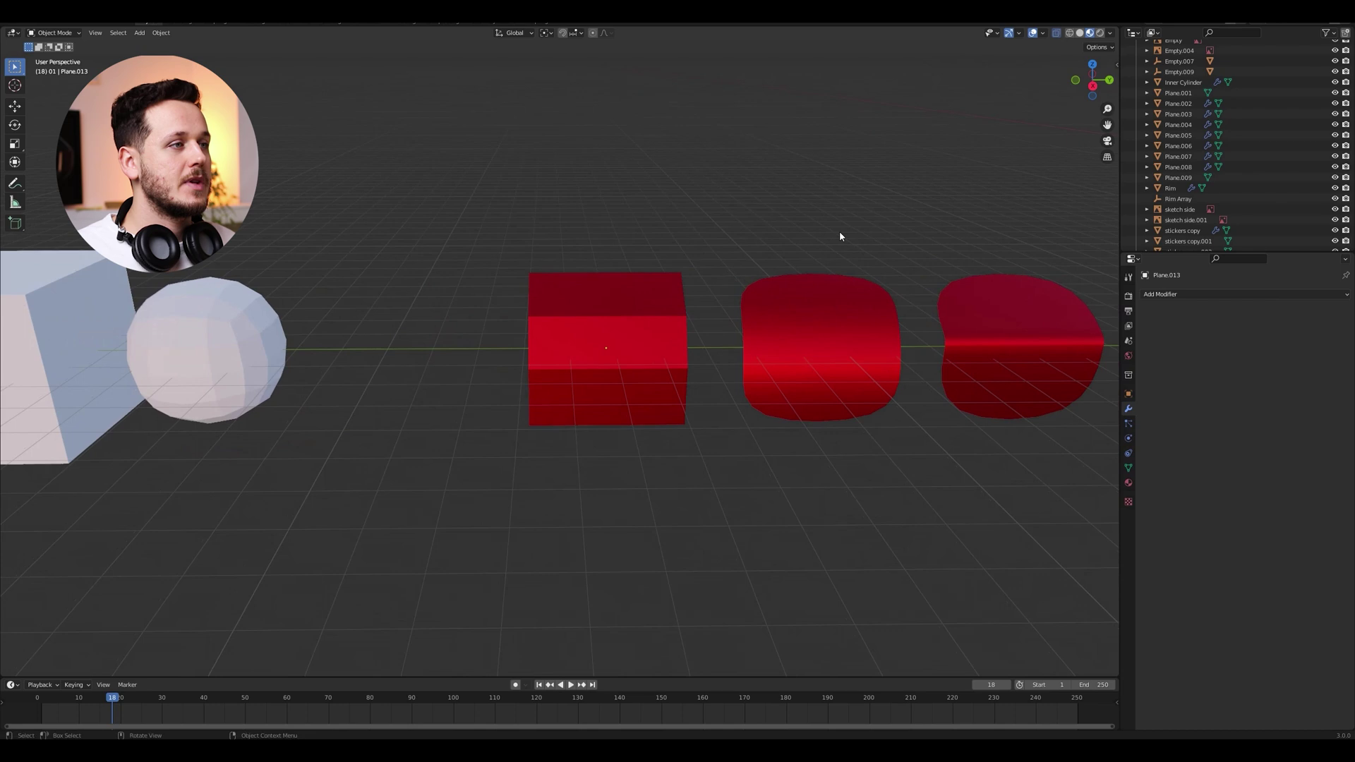
left_click(1033, 32)
middle_click_drag(862, 334, 735, 367)
middle_click_drag(931, 387, 520, 358)
middle_click_drag(810, 463, 537, 416)
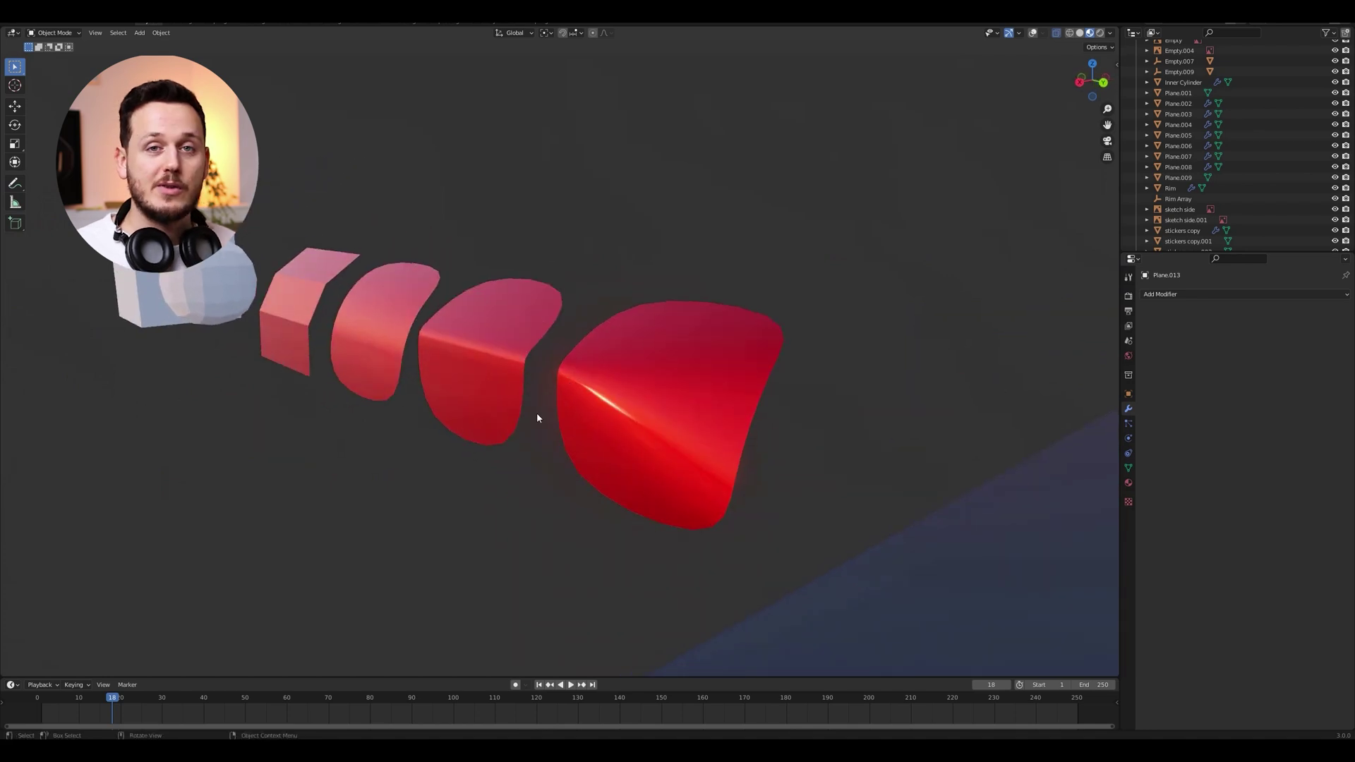
scroll(595, 374, "down", 3)
middle_click_drag(595, 374, 872, 419)
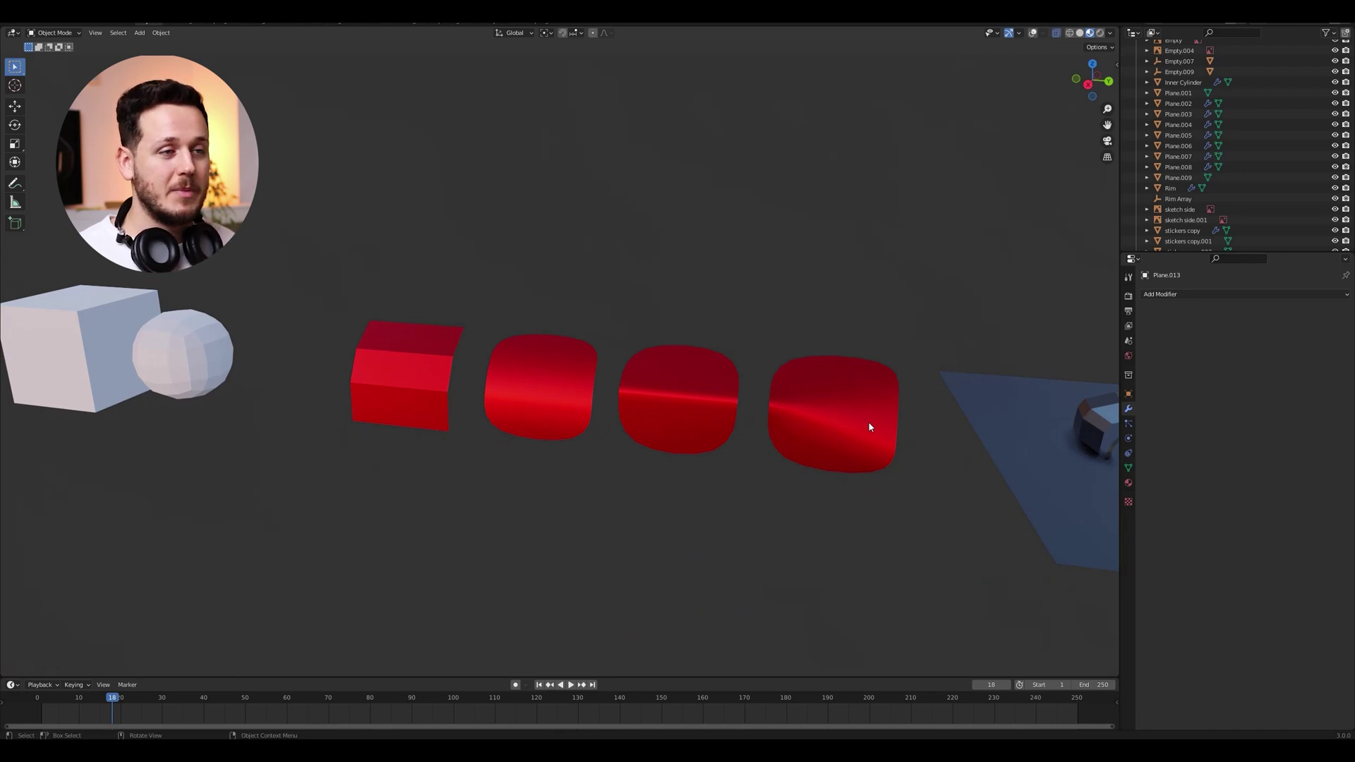
mouse_move(861, 422)
middle_mouse_down()
mouse_move(958, 417)
mouse_move(701, 402)
mouse_move(868, 402)
middle_mouse_up()
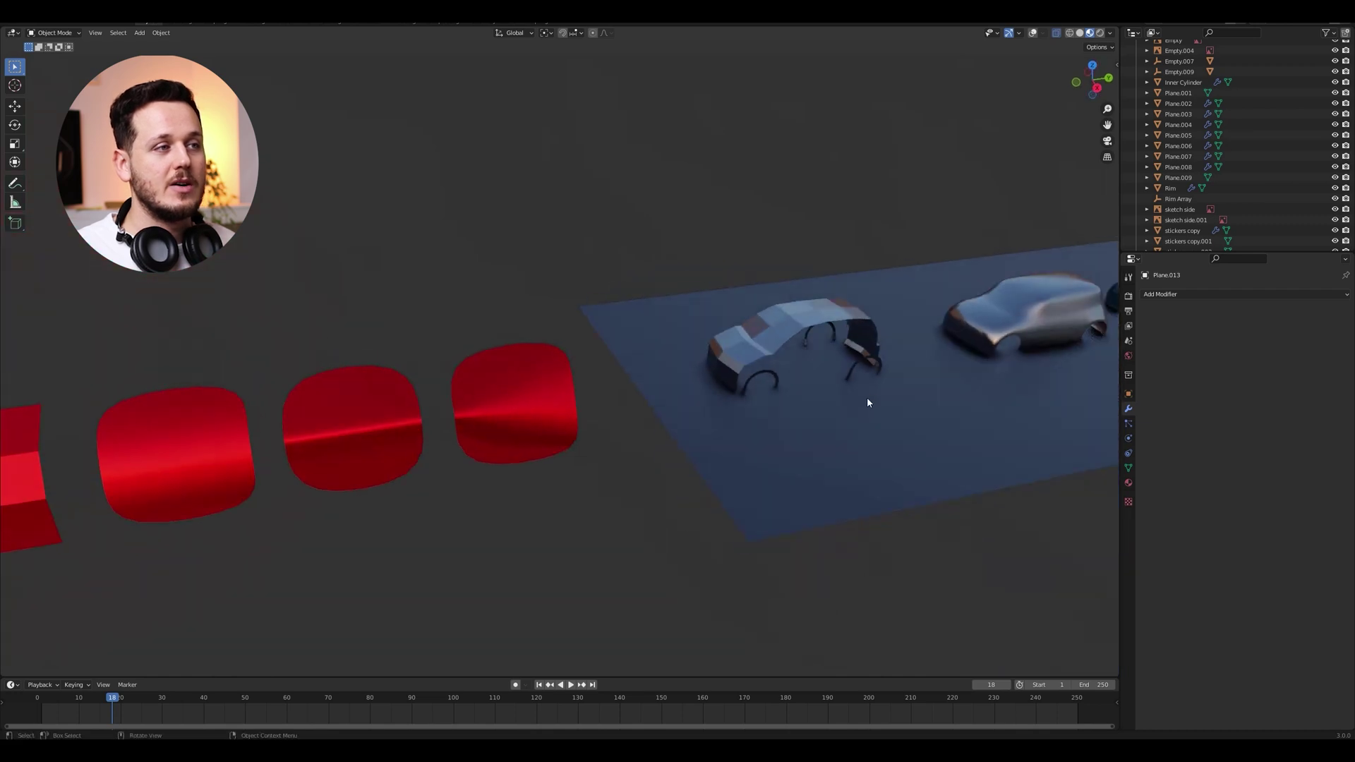
- Show the viewport overlays and examine the low-poly car body against its blueprint images
scroll(904, 320, "up", 3)
middle_click_drag(802, 363, 683, 385, "shift")
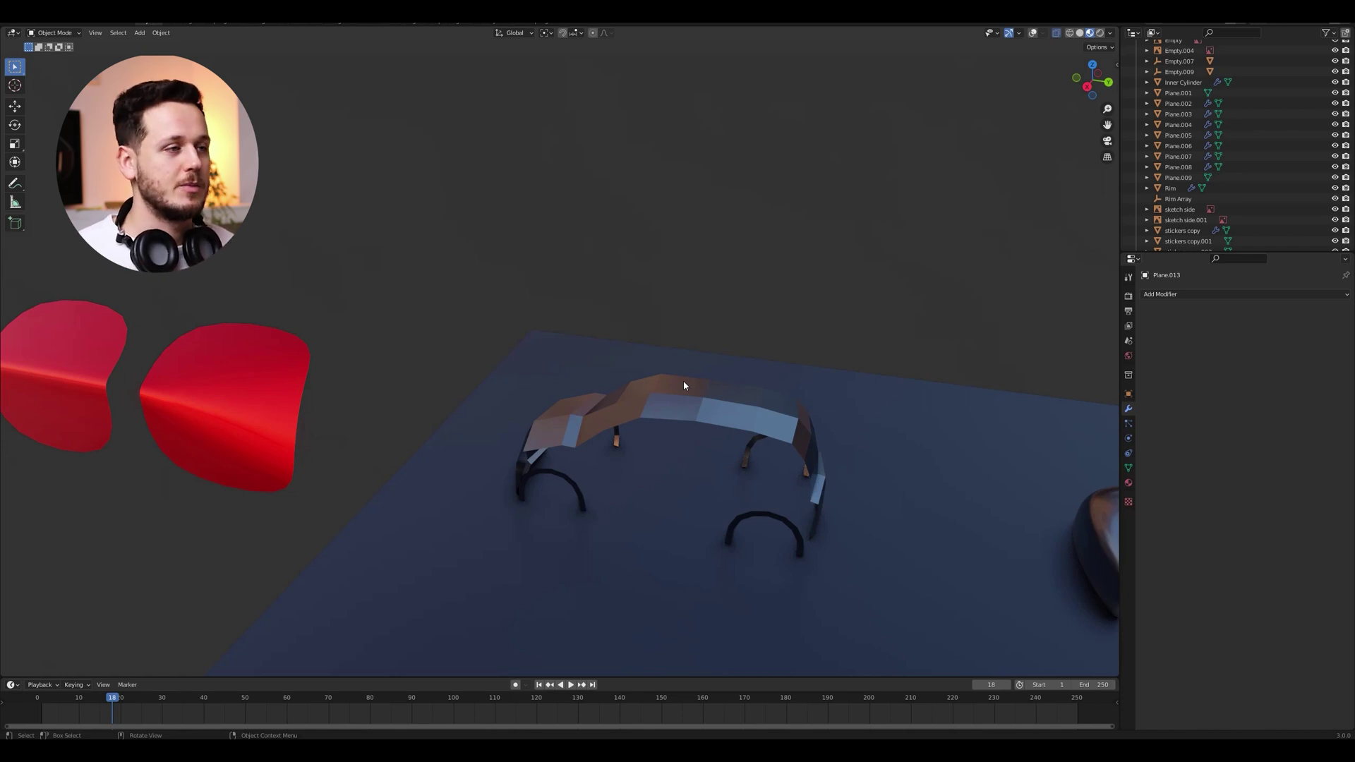
key("shift+alt+z")
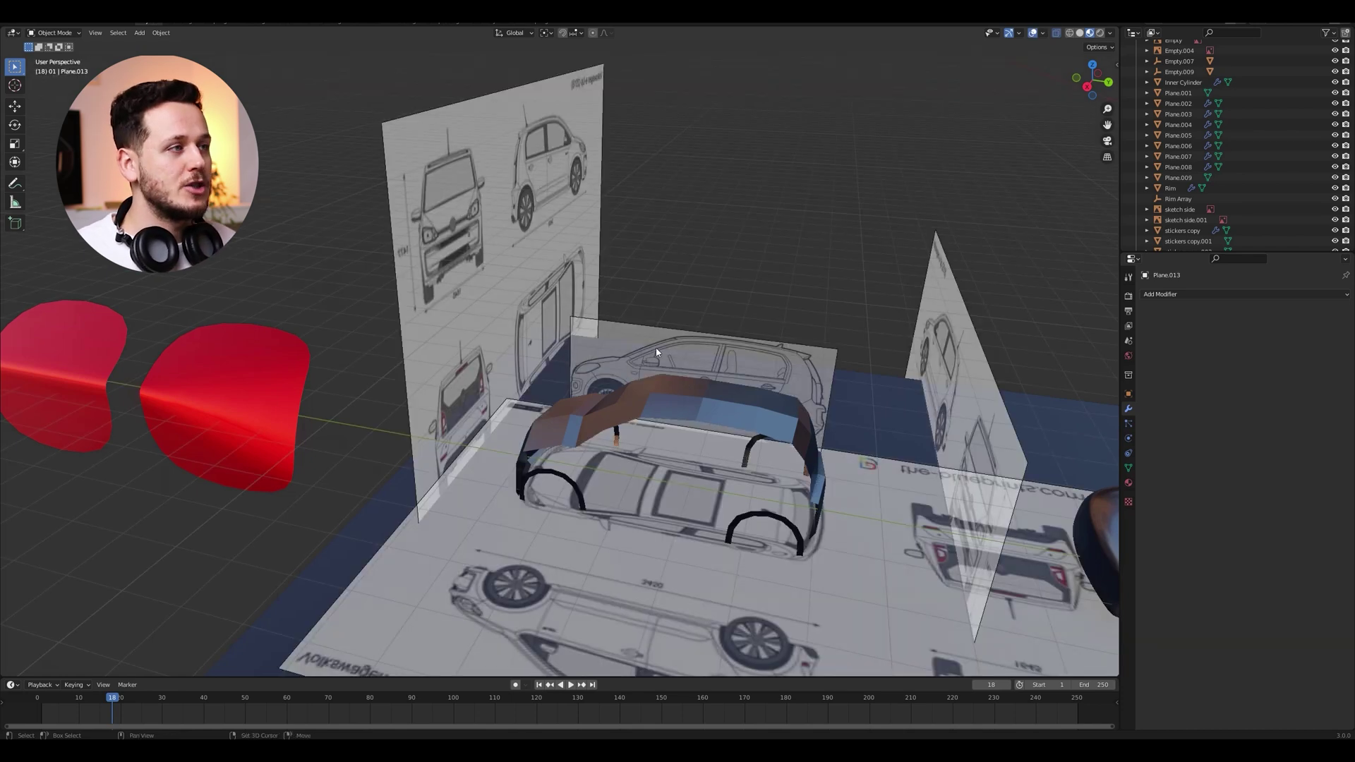
middle_click_drag(656, 353, 571, 272)
middle_click_drag(810, 393, 791, 430)
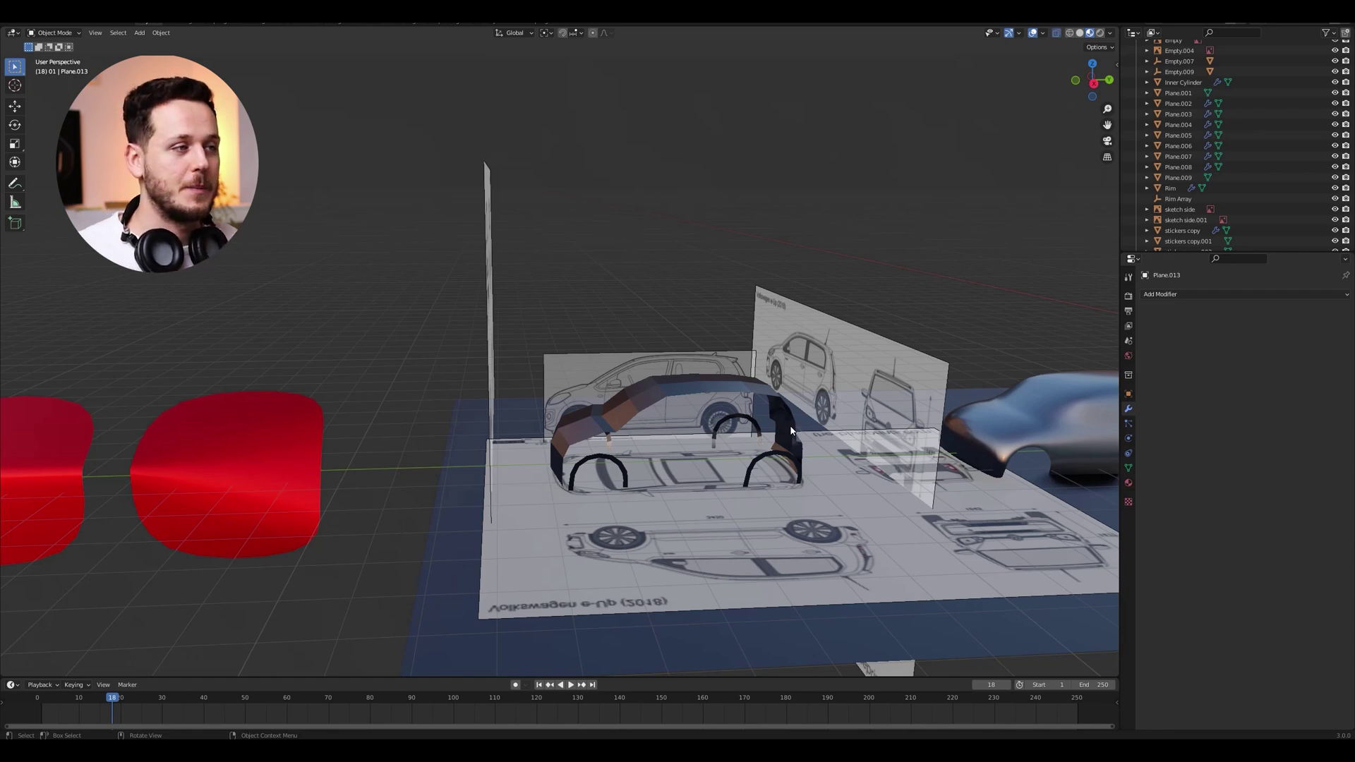
middle_click_drag(791, 430, 750, 460)
scroll(759, 484, "down", 1)
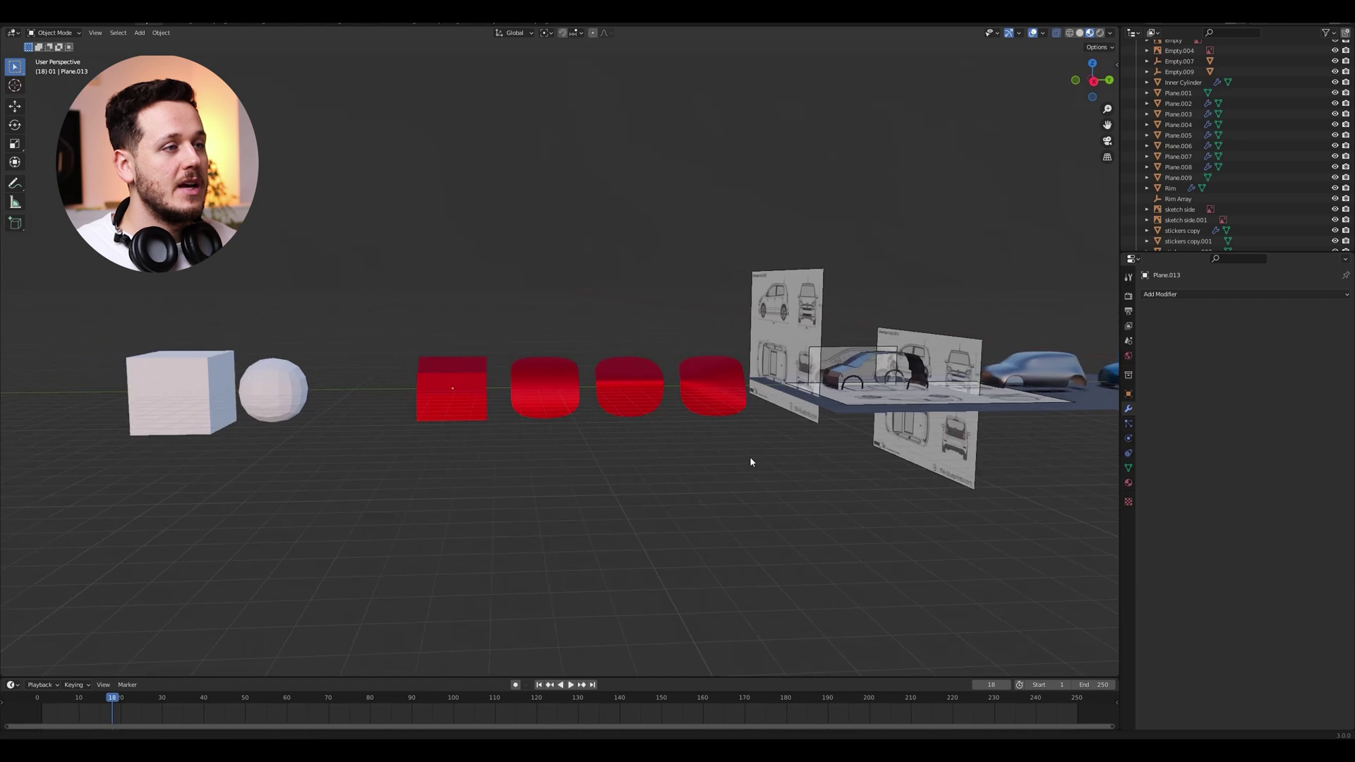
- Select the lineup objects from the white cube through the blueprint car, and inspect the smooth silver car body
left_click_drag(878, 219, 202, 498)
middle_click_drag(684, 408, 708, 413)
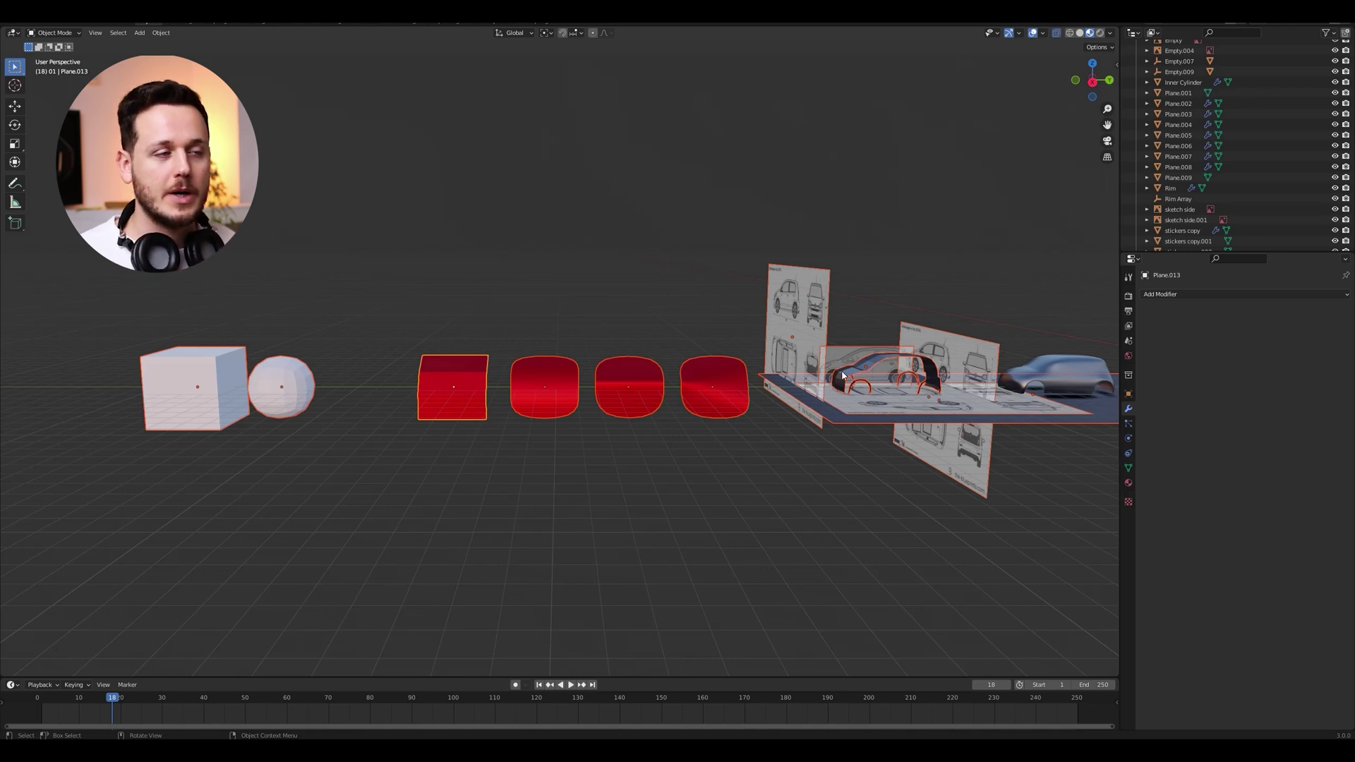
middle_click_drag(910, 380, 723, 377, "ctrl")
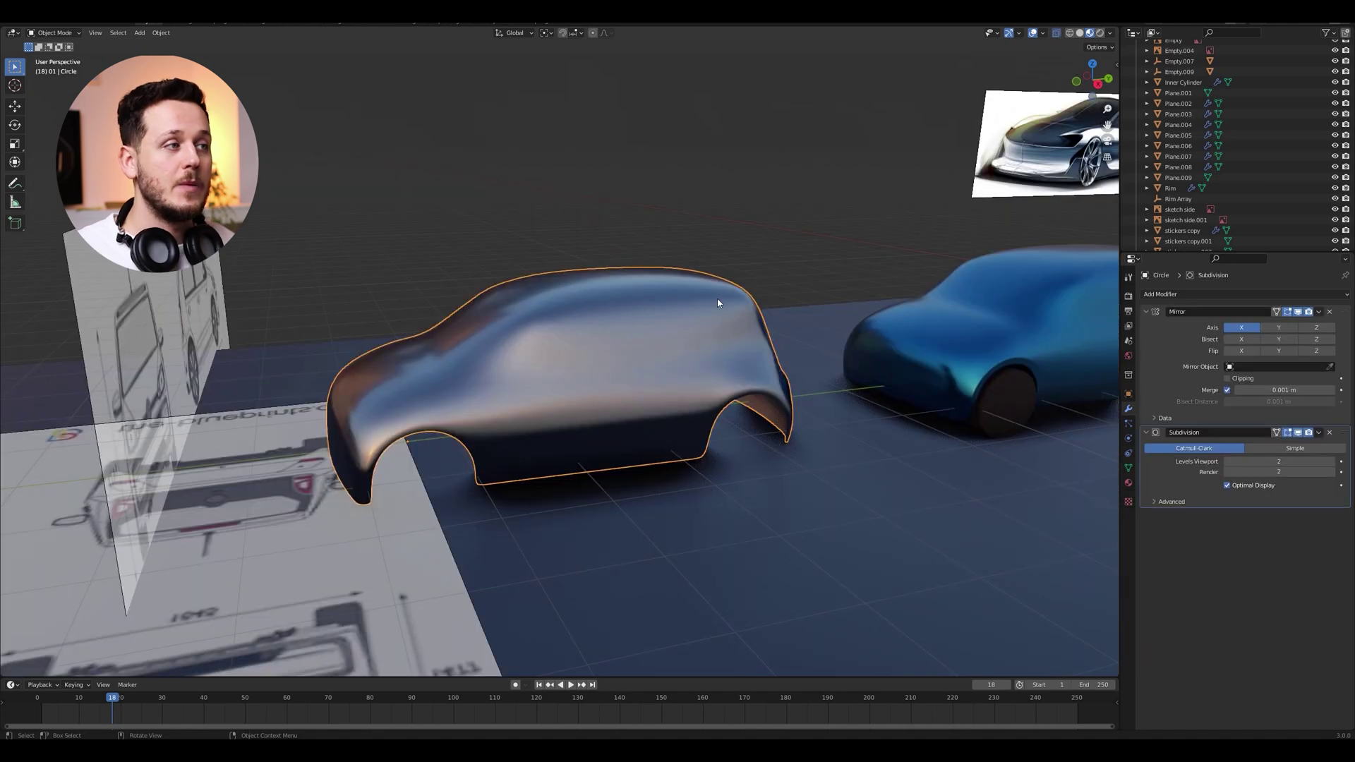
- Compare the smooth silver car body with the blue hatchback next to it in side and perspective views
middle_click_drag(750, 323, 573, 357)
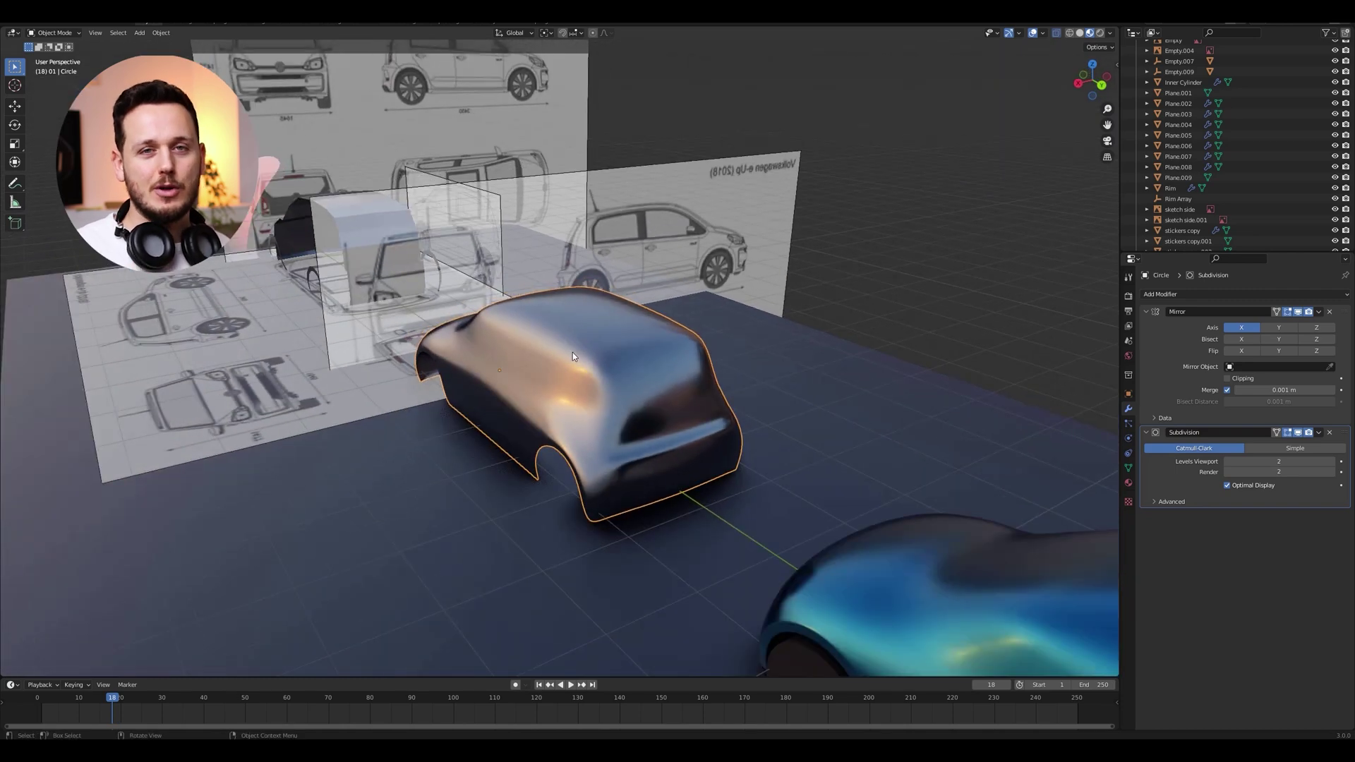
scroll(573, 353, "down", 4)
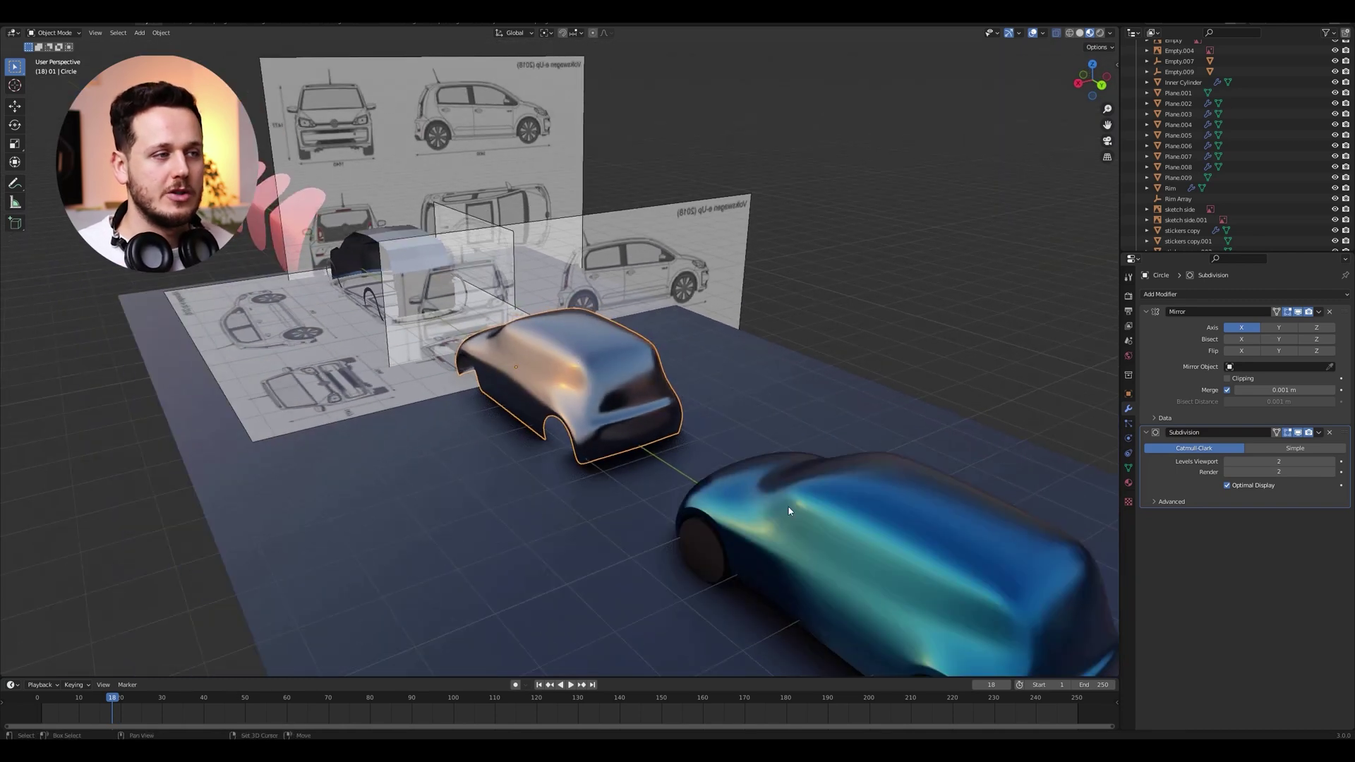
middle_click_drag(789, 511, 741, 433)
scroll(795, 360, "up", 3)
middle_click_drag(794, 359, 769, 374)
scroll(868, 357, "up", 2)
middle_click_drag(681, 390, 685, 438, "shift")
scroll(265, 387, "down", 1)
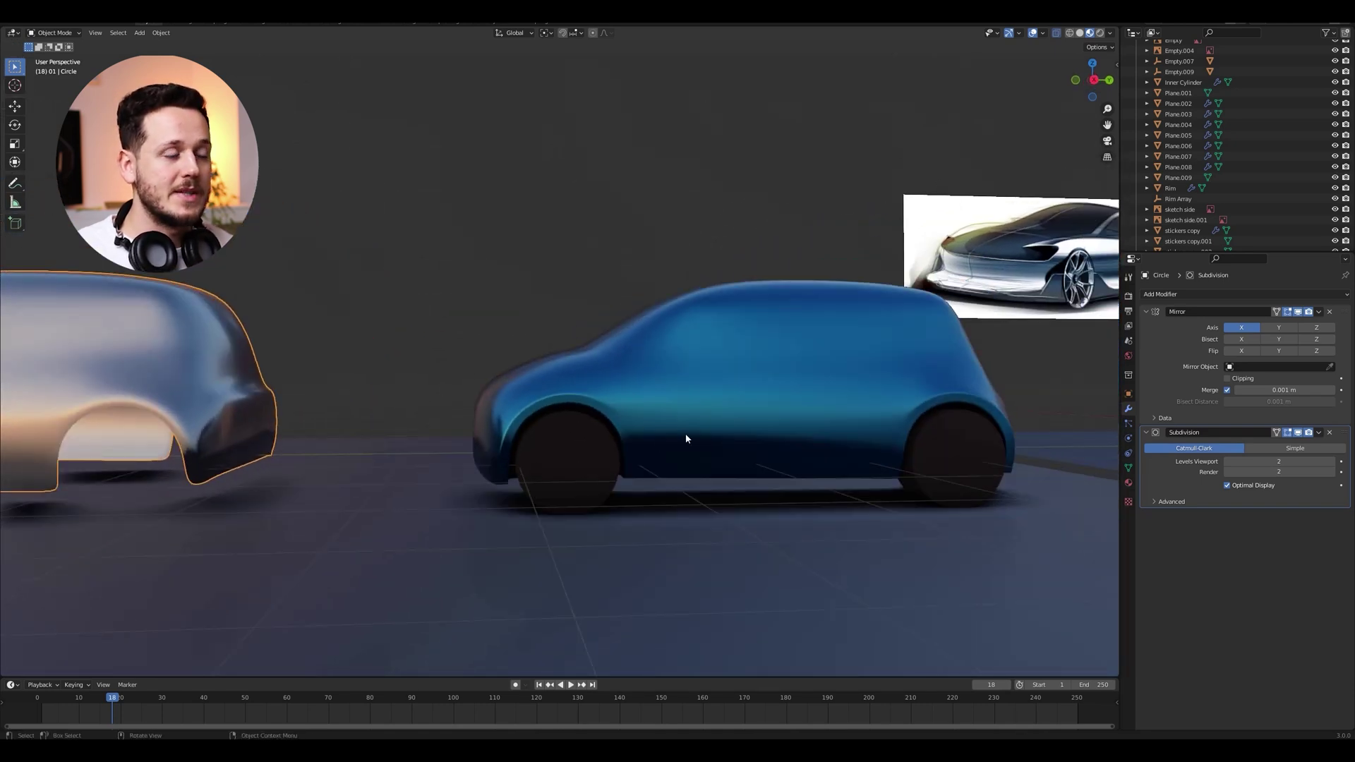
- Deselect the silver car body and view the full lineup from the cube to the sports car sketches
mouse_move(510, 411)
middle_mouse_down()
mouse_move(917, 416)
mouse_move(905, 464)
mouse_move(849, 459)
mouse_move(662, 515)
middle_mouse_up()
scroll(662, 515, "down", 5)
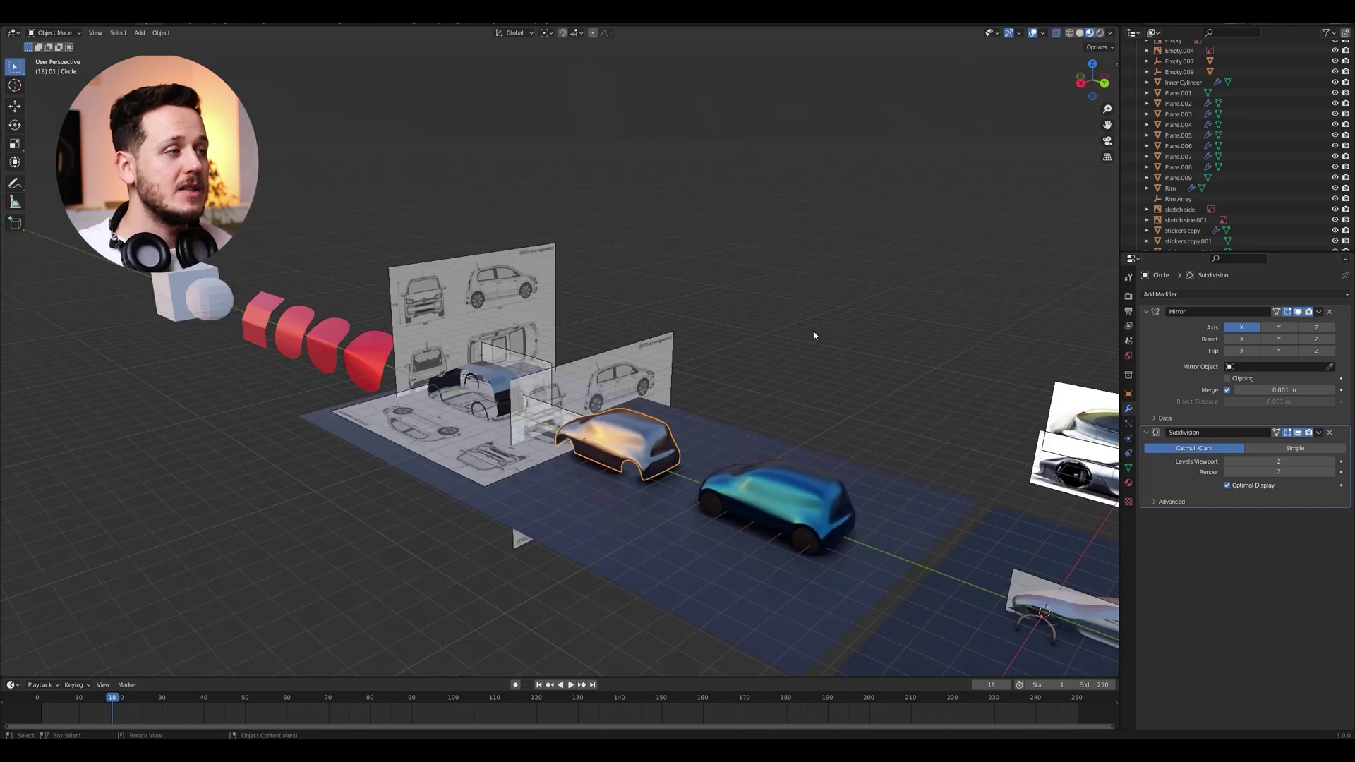
left_click(869, 310)
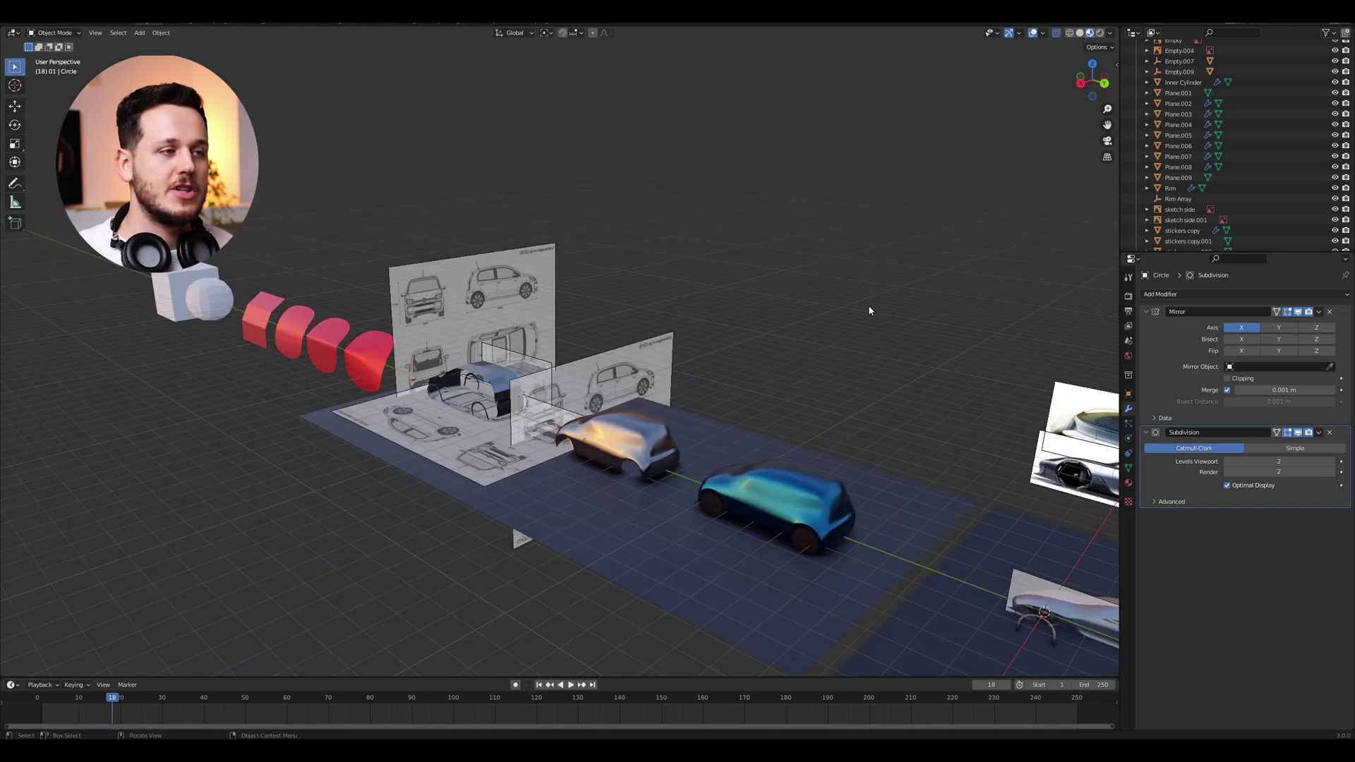
mouse_move(868, 311)
middle_mouse_down()
mouse_move(811, 369)
mouse_move(823, 347)
mouse_move(773, 340)
mouse_move(779, 379)
middle_mouse_up()
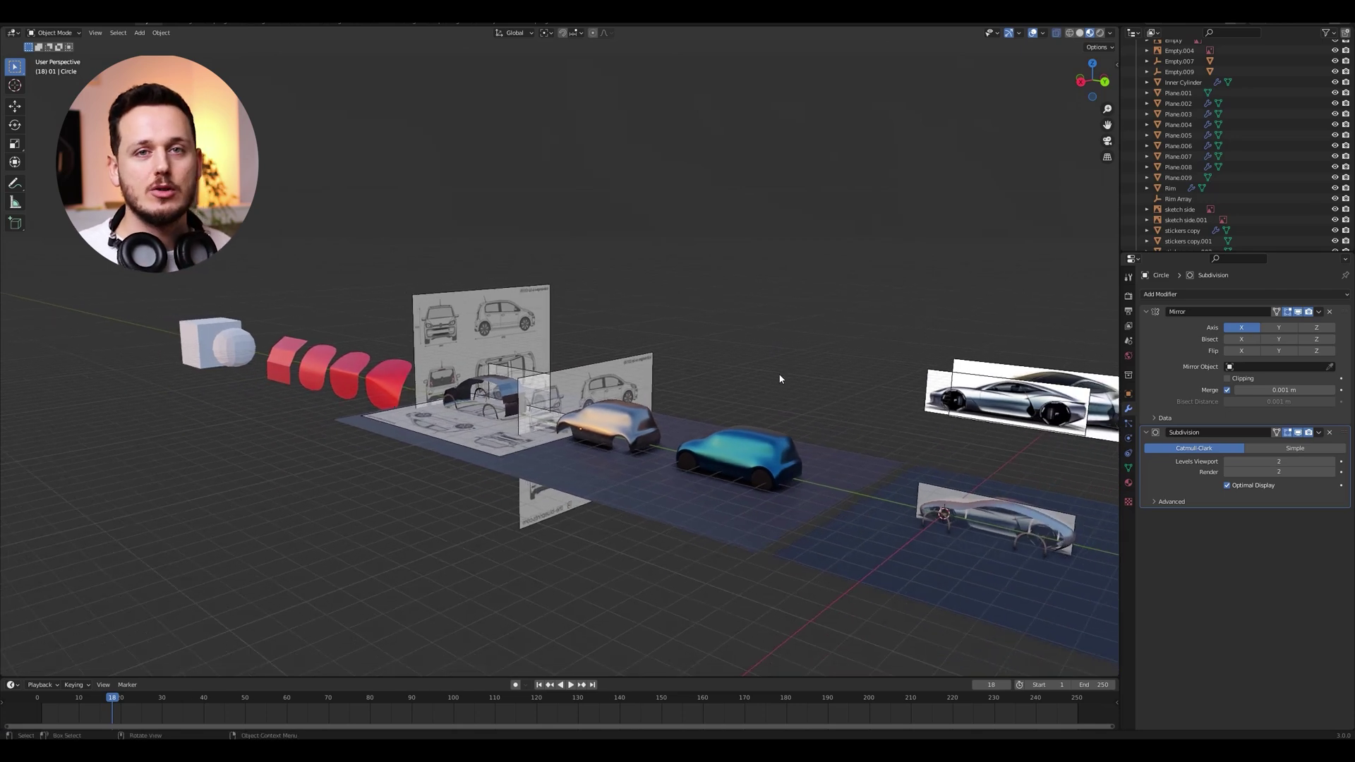
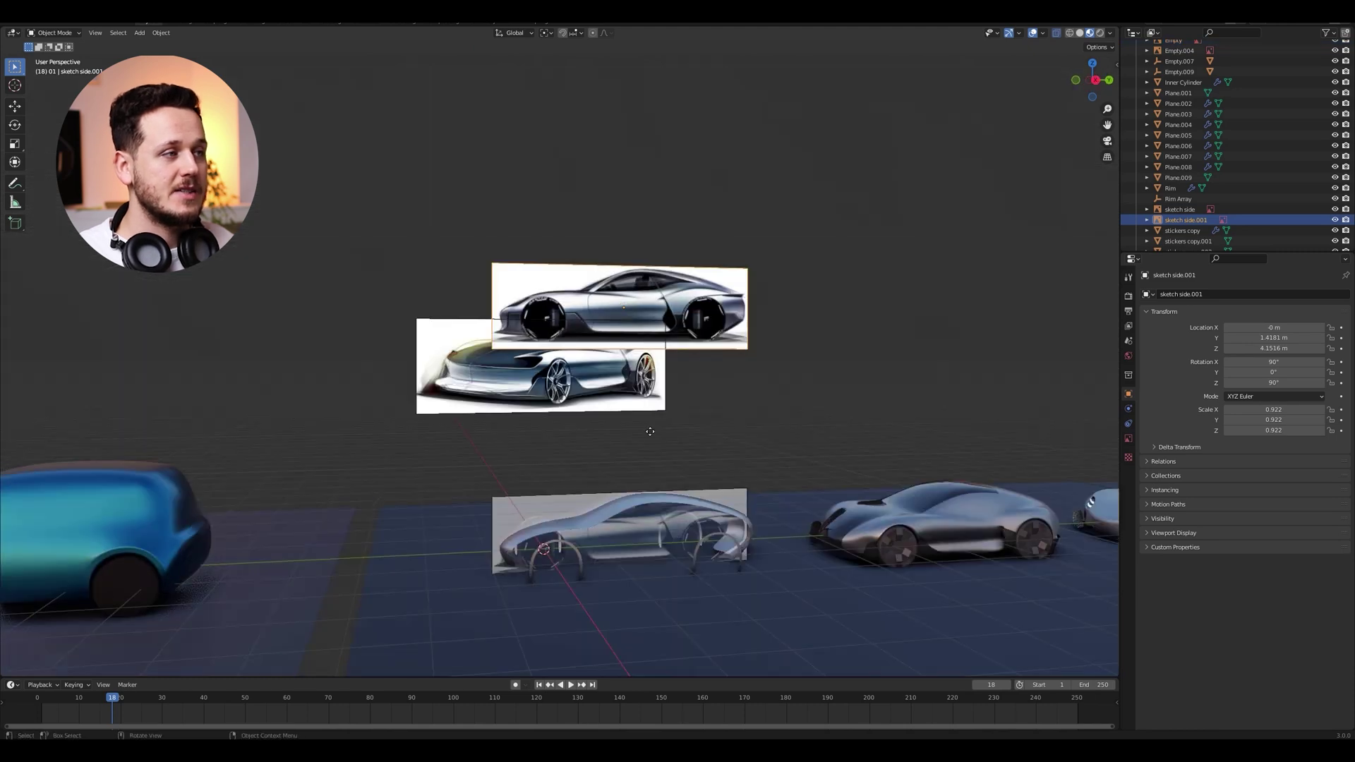
- Move the side-view sports car sketch along Z to 5.2561 m, above the perspective sketch, and compare both sketches in the right view
key("g")
key("z")
left_click(635, 502)
key("KP_3")
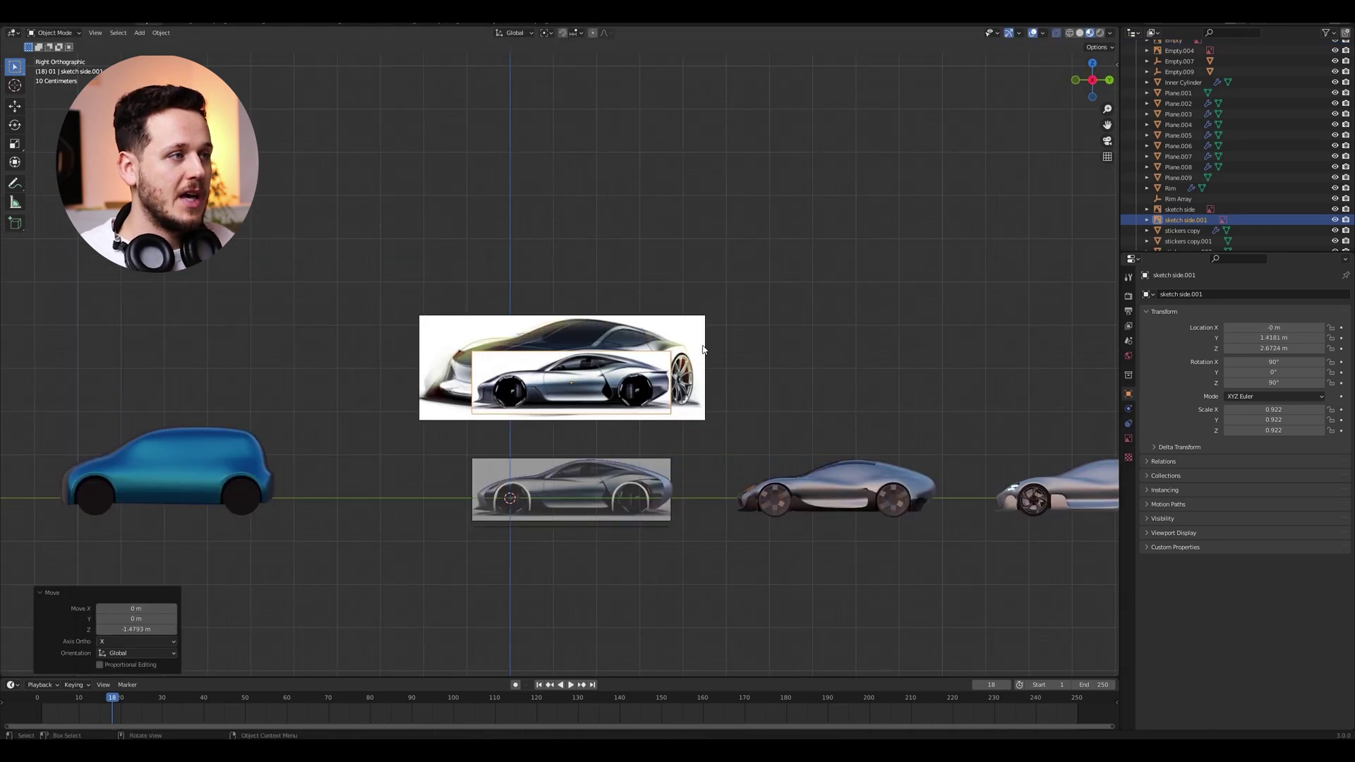
key("g")
key("z")
left_click(649, 329)
scroll(649, 329, "up", 4)
middle_click_drag(642, 321, 633, 388, "ctrl")
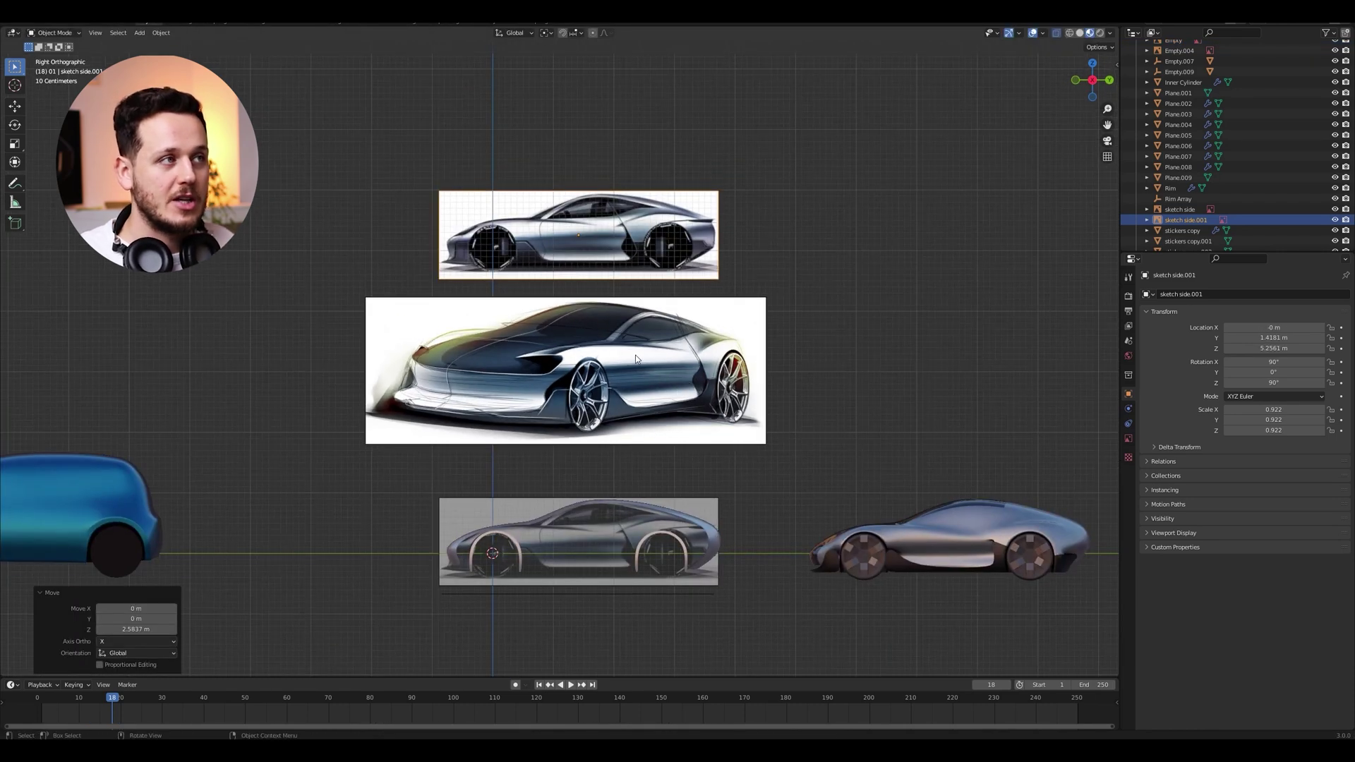
scroll(635, 367, "up", 2)
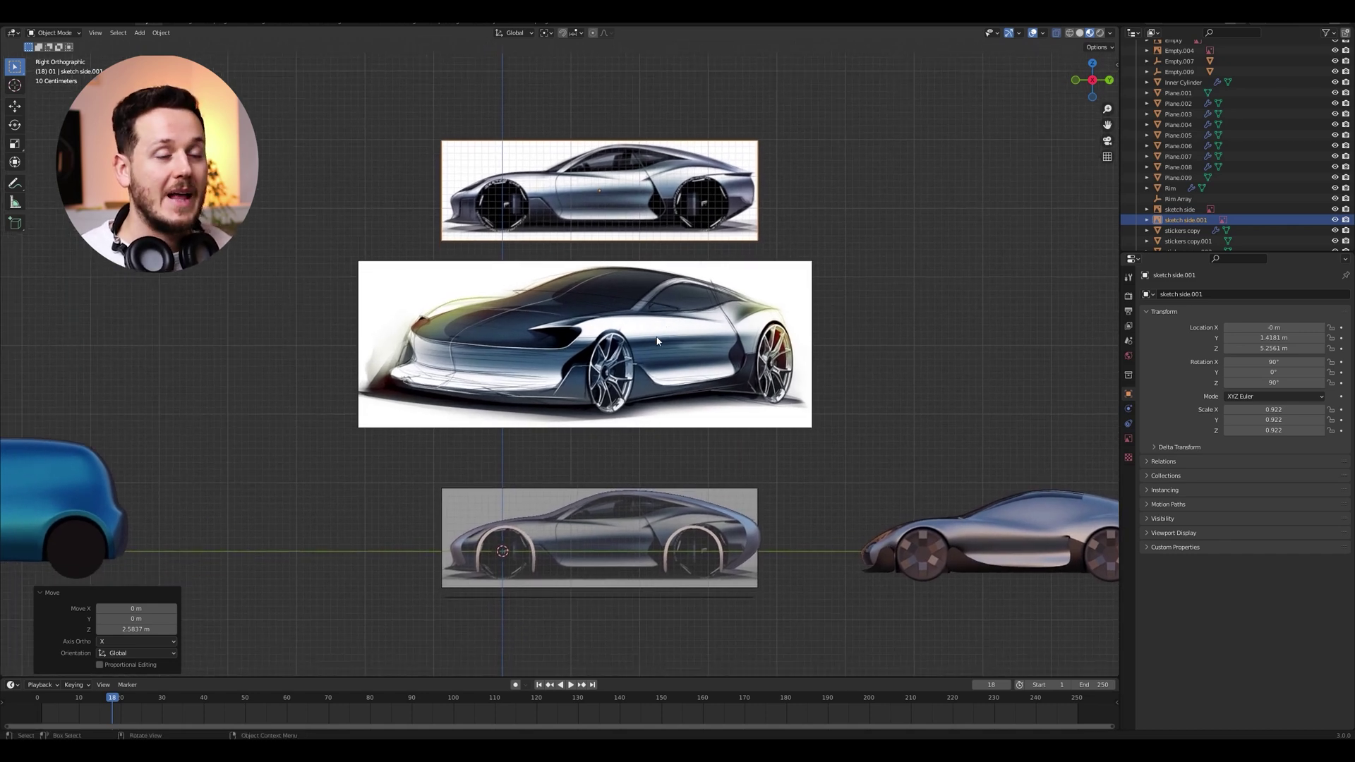
scroll(657, 341, "up", 1)
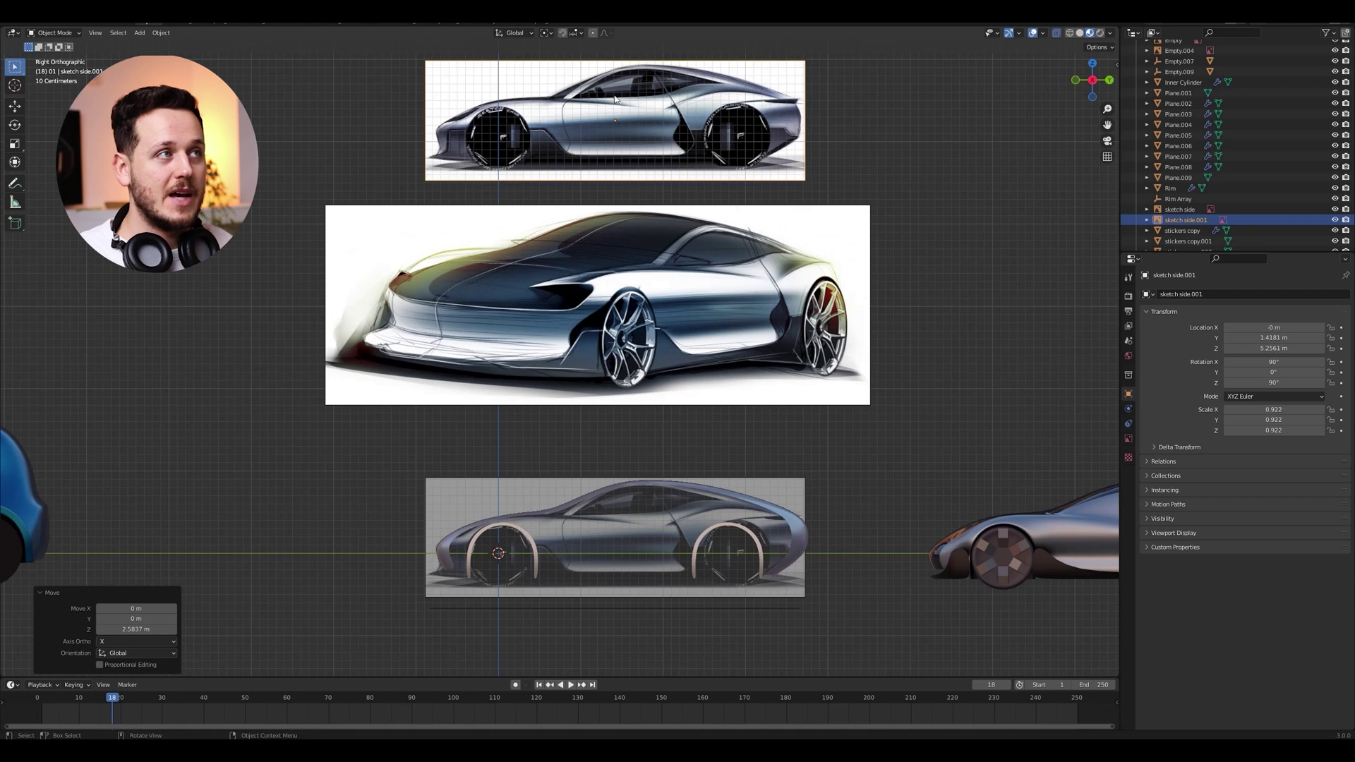
- Hide the semi-transparent side sketch placed over the partly modelled sports car body and clear the selection
mouse_move(743, 478)
middle_mouse_down("shift")
mouse_move(752, 417)
mouse_move(789, 430)
mouse_move(553, 538)
mouse_move(653, 423)
mouse_move(650, 439)
mouse_move(745, 359)
mouse_move(806, 360)
mouse_move(695, 332)
mouse_move(485, 337)
mouse_move(558, 395)
mouse_move(653, 367)
mouse_move(638, 328)
middle_mouse_up("shift")
left_click(760, 425)
left_click(650, 439)
key("alt+a")
- Select the partly modelled roof strip with wheel arches and inspect its mesh in Edit Mode, returning to Object Mode
left_click(485, 338)
key("Tab")
mouse_move(526, 386)
middle_mouse_down()
mouse_move(585, 346)
mouse_move(555, 385)
mouse_move(607, 411)
mouse_move(656, 398)
mouse_move(544, 464)
mouse_move(465, 479)
mouse_move(629, 481)
mouse_move(604, 307)
mouse_move(641, 417)
middle_mouse_up()
key("Tab")
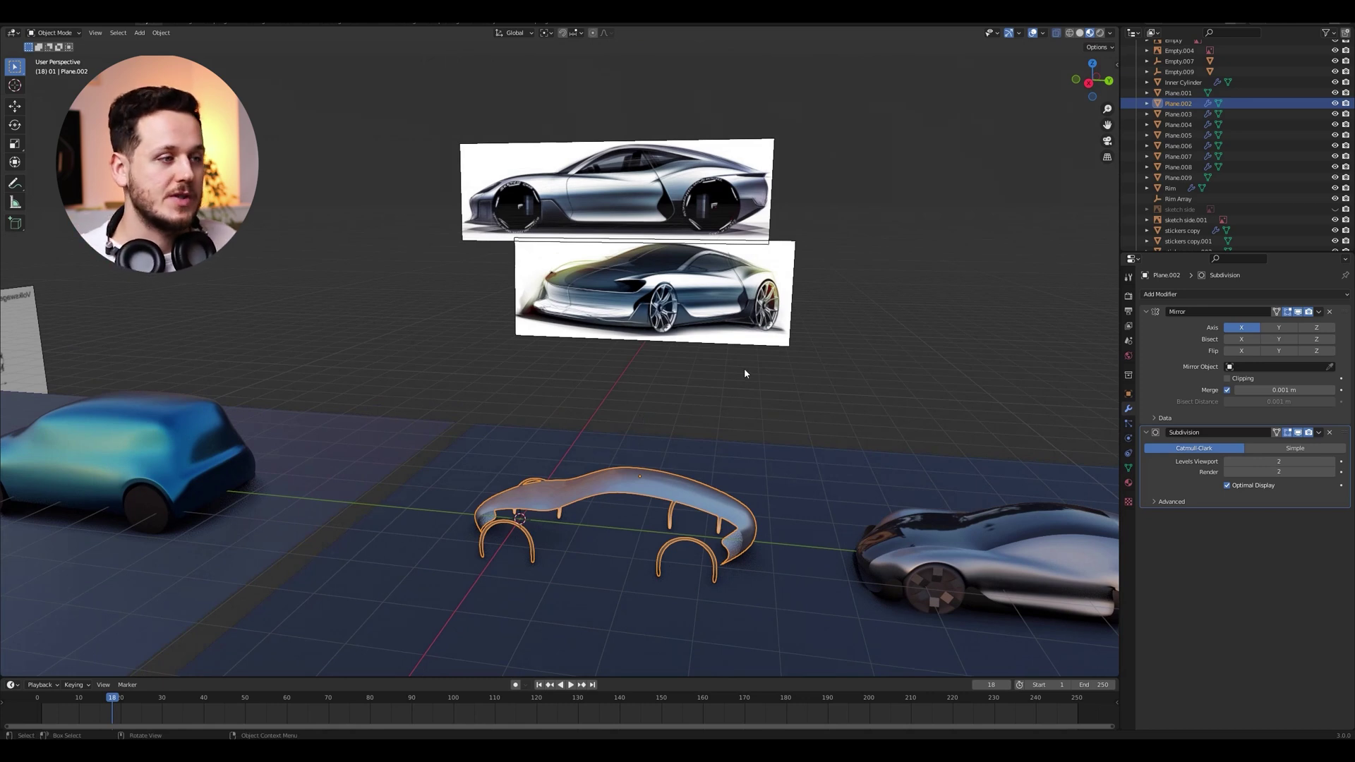
middle_click_drag(793, 417, 764, 463)
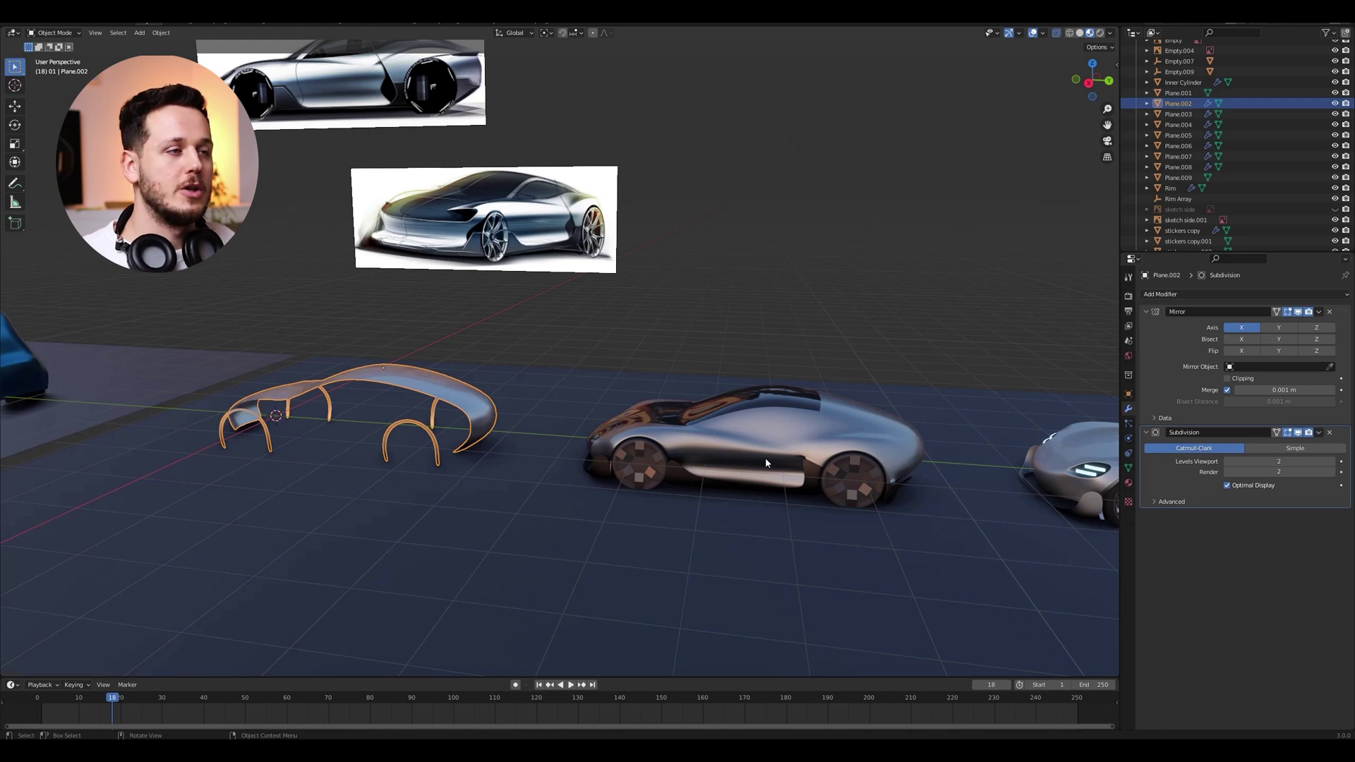
- Inspect the dark-roofed sports car's mesh in Edit Mode, selecting vertices ahead of its rear wheel and clearing them before leaving
left_click(766, 461)
key("Tab")
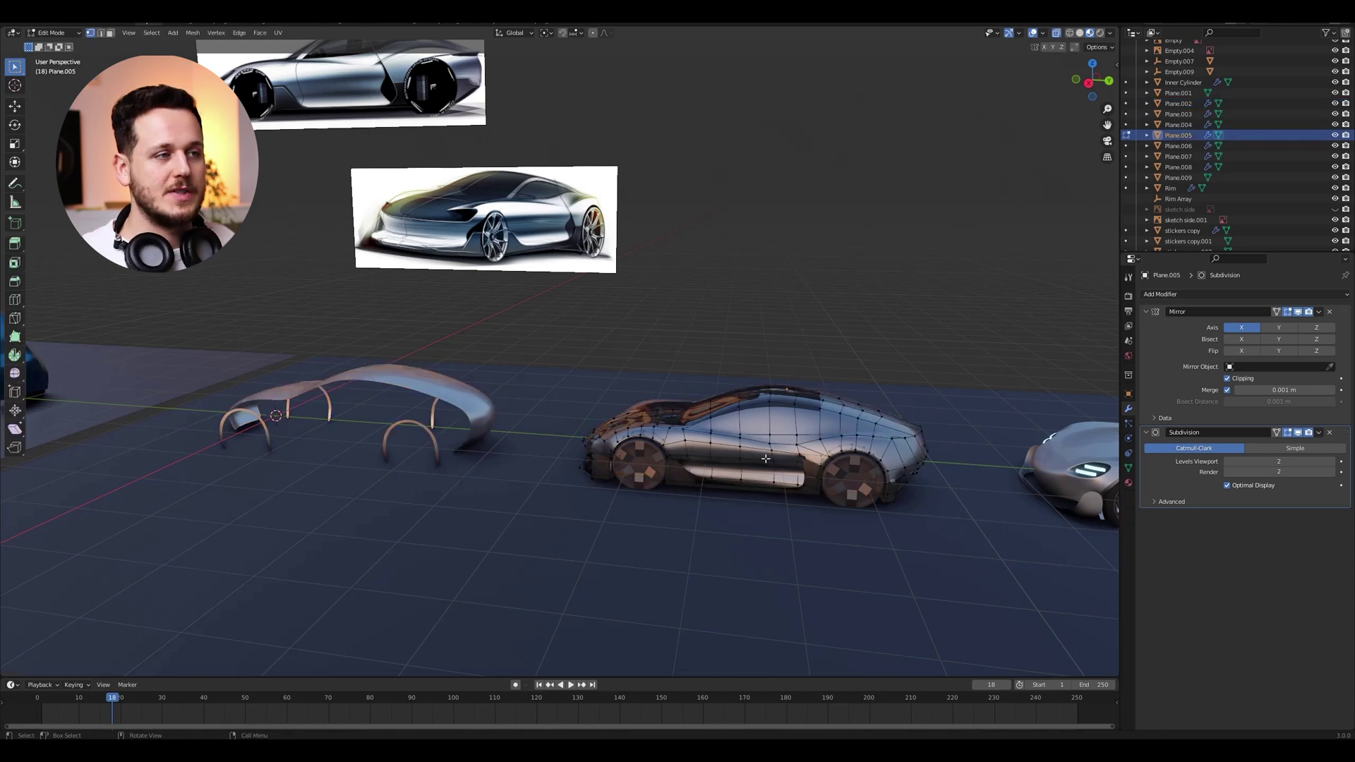
left_click_drag(853, 437, 751, 527)
key("KP_Decimal")
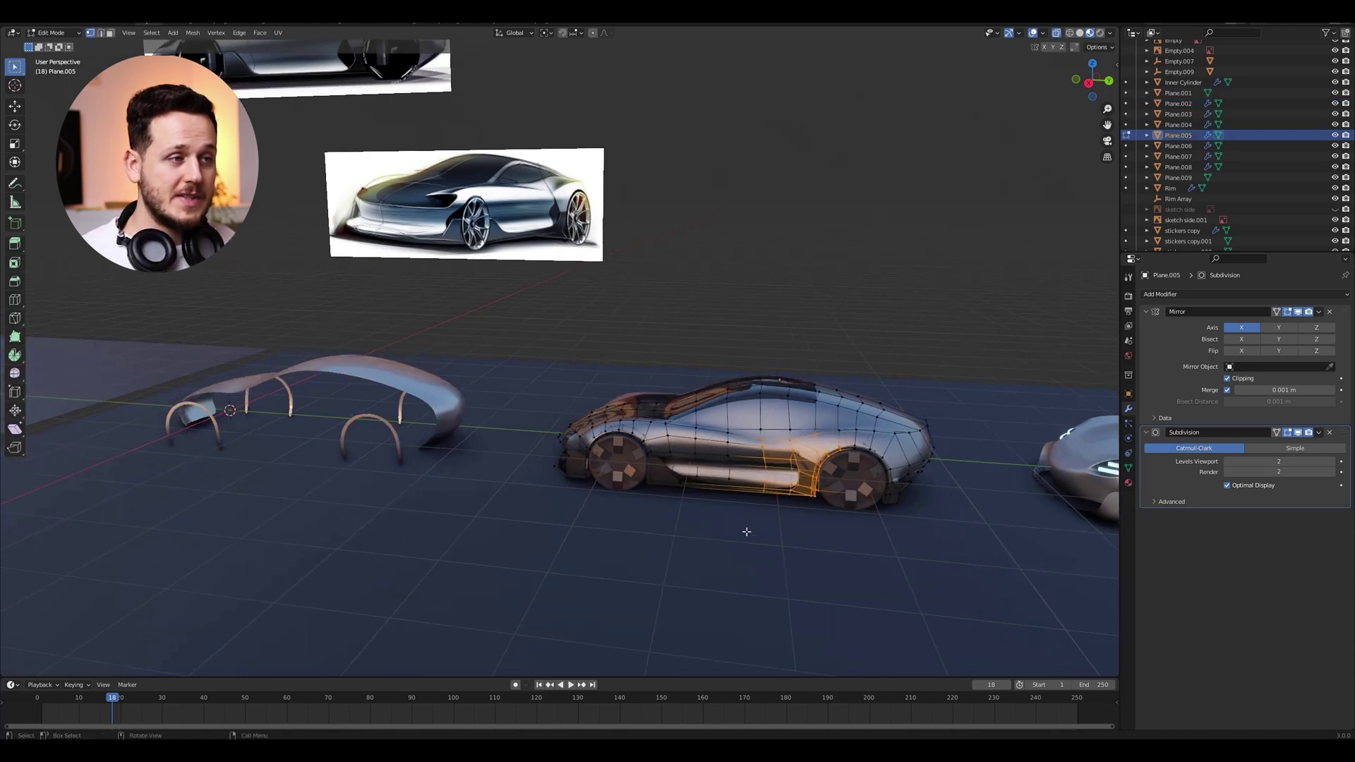
key("alt+a")
mouse_move(509, 359)
middle_mouse_down()
mouse_move(490, 348)
mouse_move(547, 319)
mouse_move(821, 345)
mouse_move(806, 363)
mouse_move(592, 347)
mouse_move(568, 383)
middle_mouse_up()
key("Tab")
- Examine the dark-roofed sports car from the front and side, toggling Edit Mode briefly and deselecting the body
scroll(497, 318, "down", 5)
middle_click_drag(445, 329, 658, 329)
key("Tab")
key("Tab")
scroll(756, 399, "up", 2)
scroll(767, 371, "down", 3)
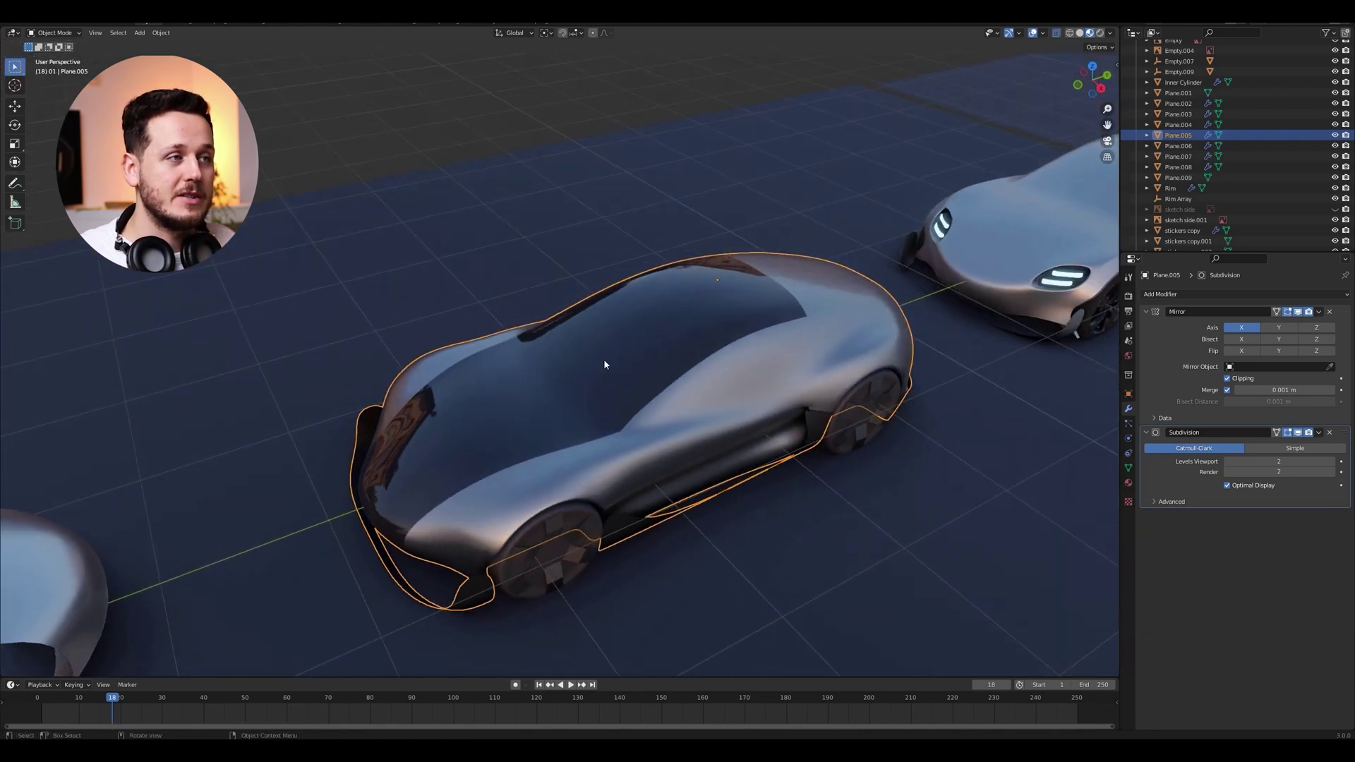
middle_click_drag(771, 445, 730, 400)
key("alt+a")
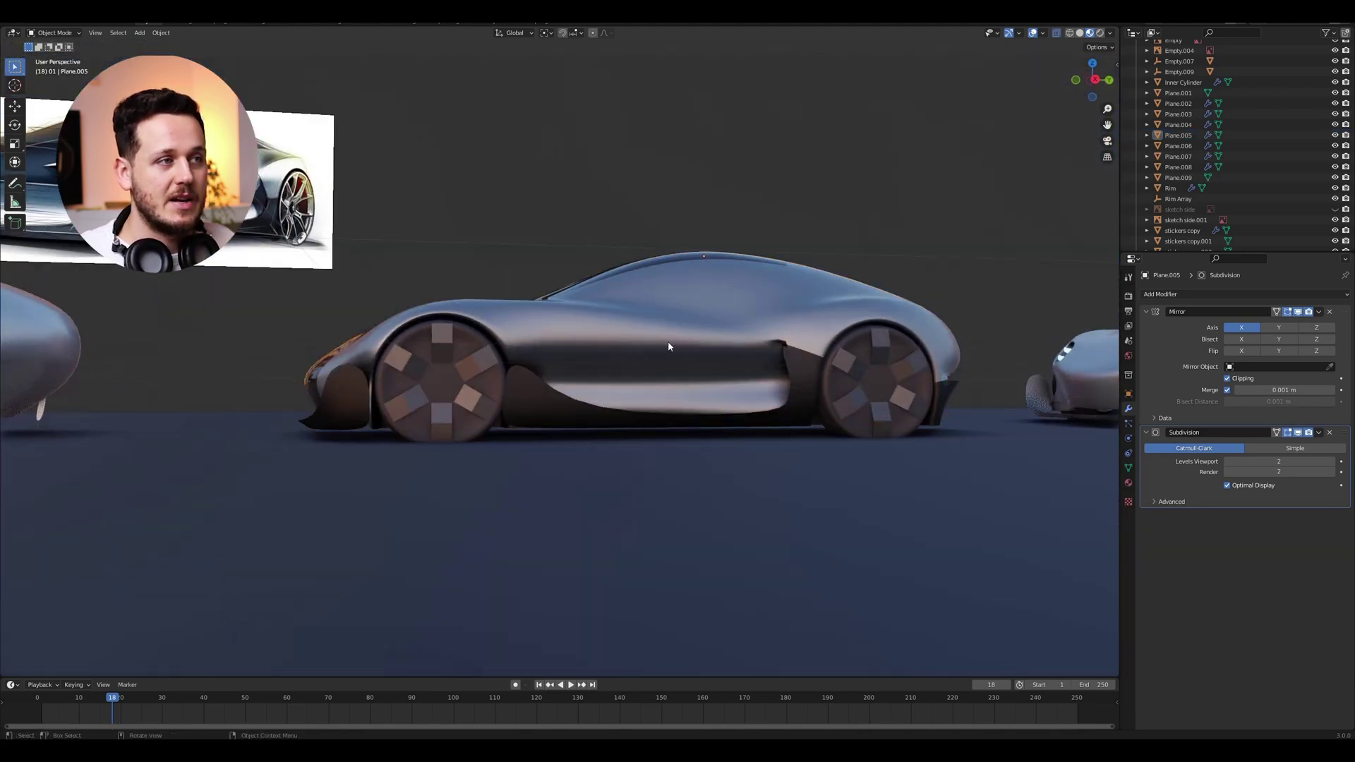
mouse_move(669, 347)
middle_mouse_down()
mouse_move(828, 393)
mouse_move(761, 406)
mouse_move(698, 451)
middle_mouse_up()
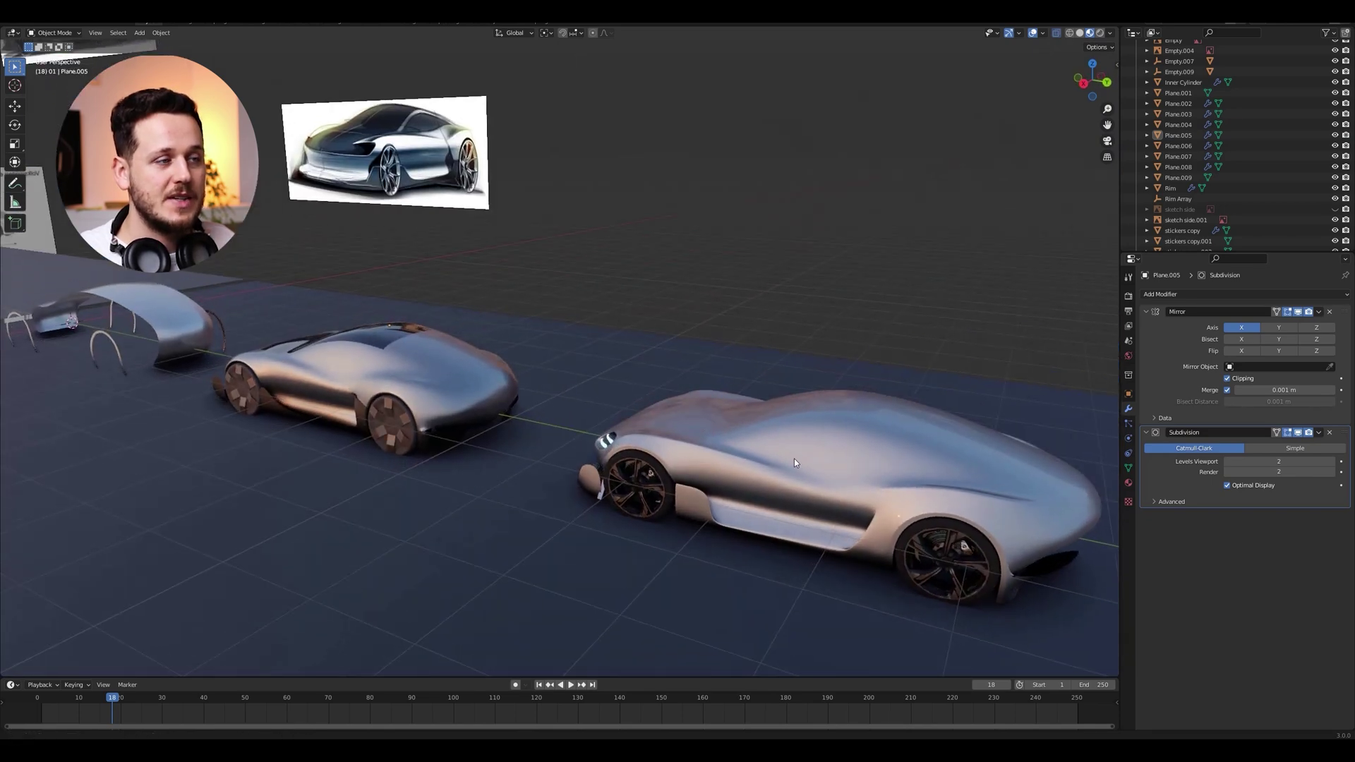
- Examine the silver sports car with detailed wheels and headlights, check its body in Edit Mode, and deselect it
middle_click_drag(794, 458, 498, 344)
scroll(773, 522, "up", 4)
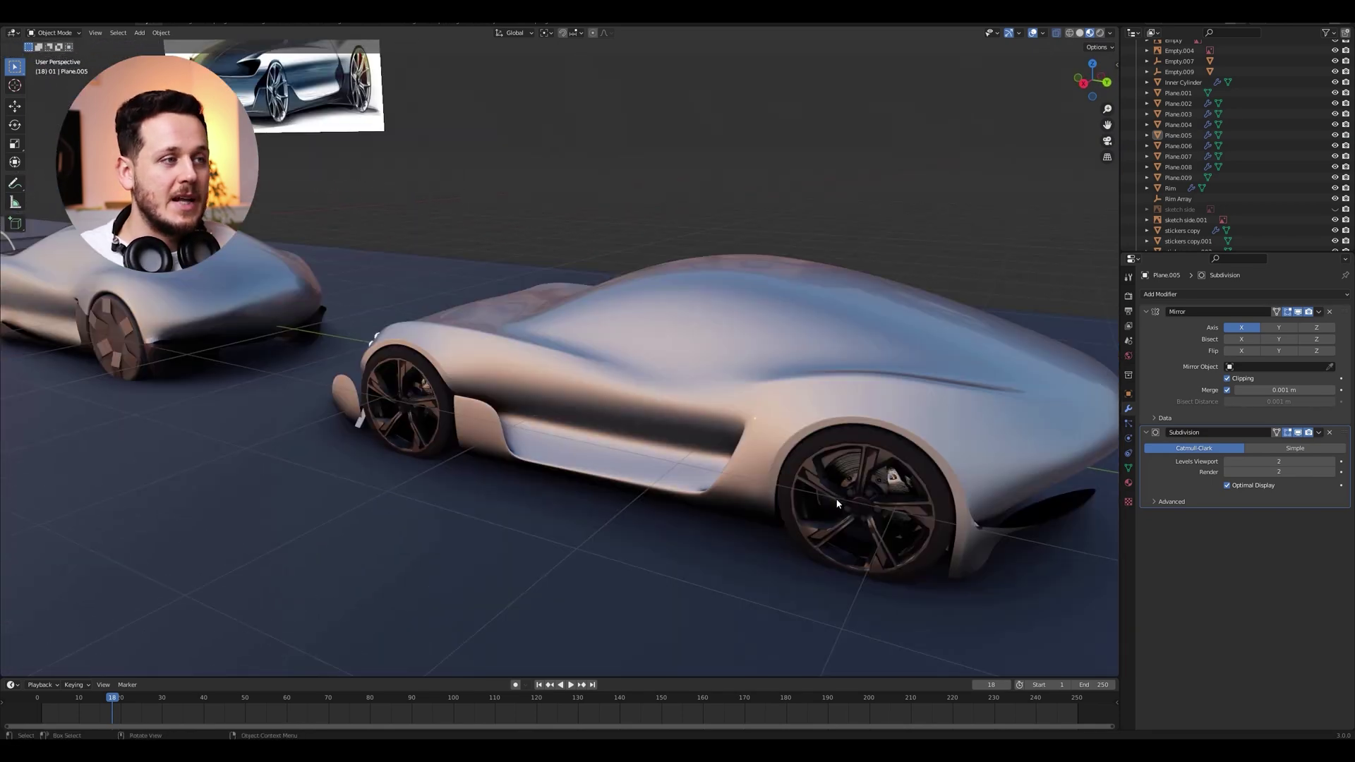
middle_click_drag(827, 436, 850, 509)
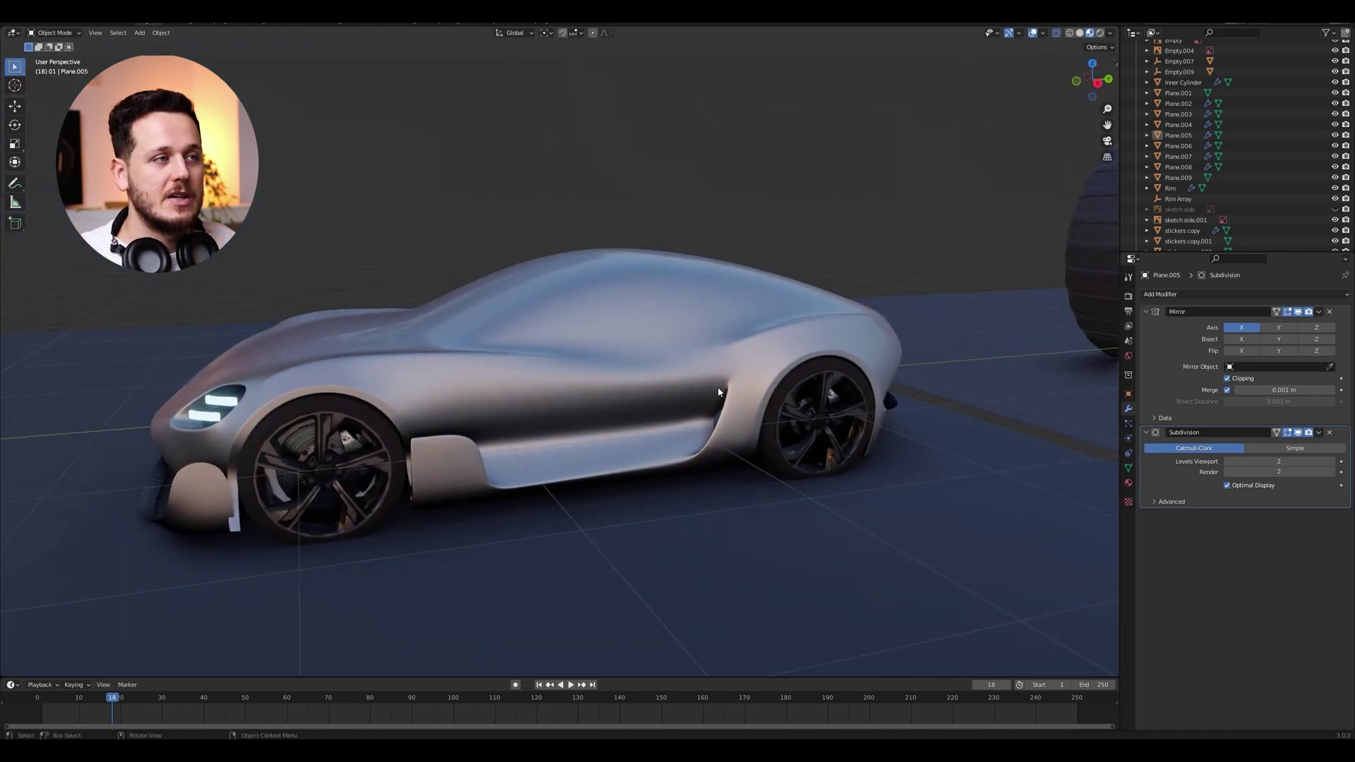
key("Tab")
key("KP_Decimal")
key("Tab")
key("alt+a")
scroll(656, 451, "down", 4)
middle_click_drag(663, 373, 567, 436)
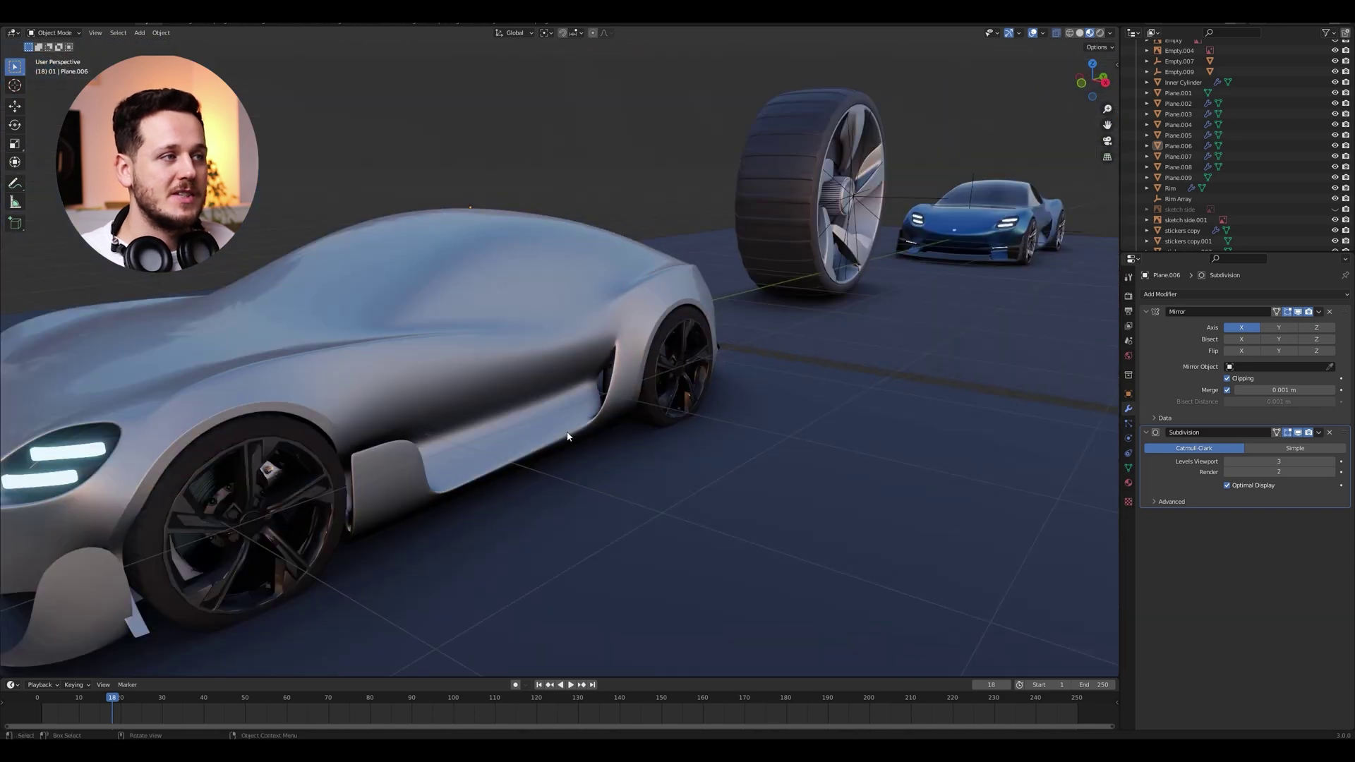
mouse_move(660, 337)
middle_mouse_down()
mouse_move(738, 260)
mouse_move(692, 282)
mouse_move(629, 265)
mouse_move(606, 395)
middle_mouse_up()
- Survey the whole lineup and examine the small piece on the detailed silver car's bonnet
mouse_move(384, 289)
middle_mouse_down("ctrl")
mouse_move(369, 367)
mouse_move(695, 416)
middle_mouse_up("ctrl")
mouse_move(696, 416)
middle_mouse_down("ctrl")
mouse_move(731, 354)
mouse_move(629, 457)
mouse_move(713, 408)
mouse_move(691, 396)
mouse_move(853, 234)
middle_mouse_up("ctrl")
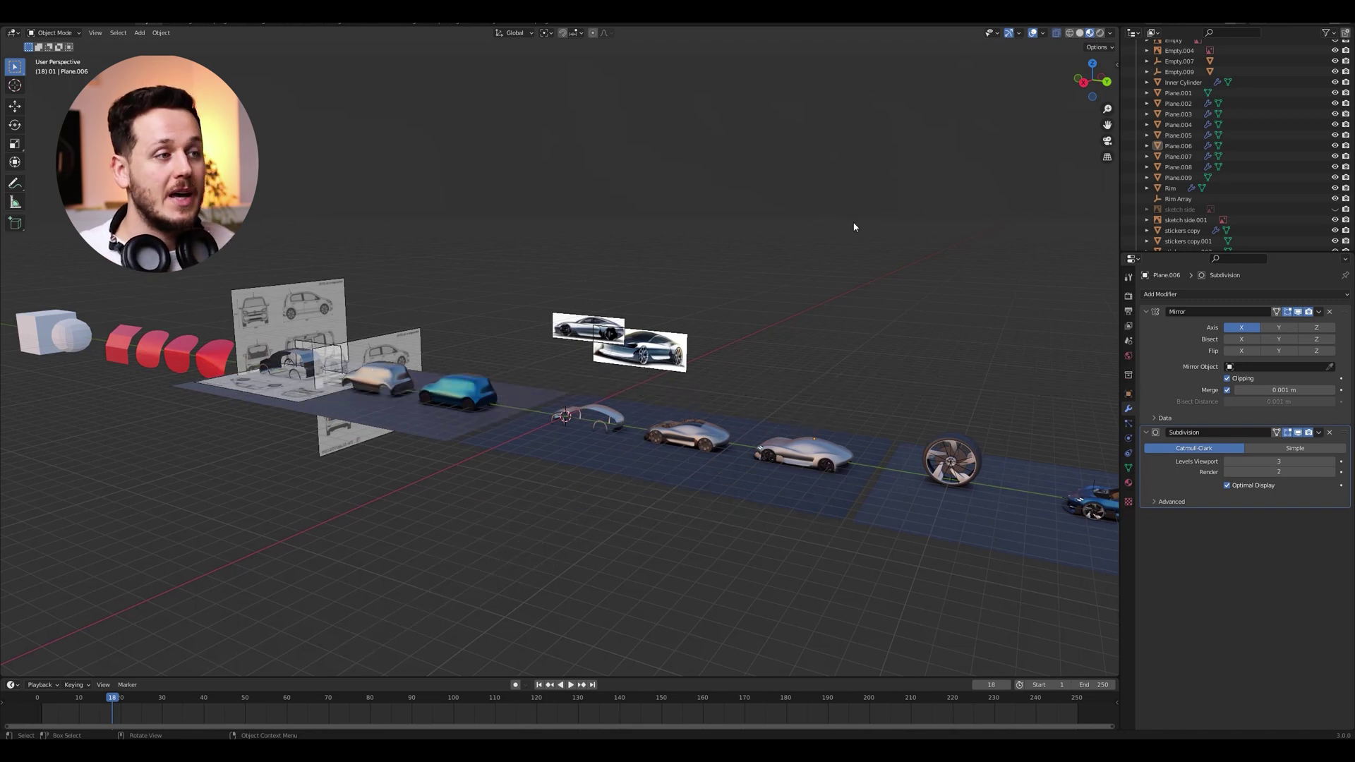
scroll(811, 471, "up", 1)
middle_click_drag(812, 470, 889, 485, "shift")
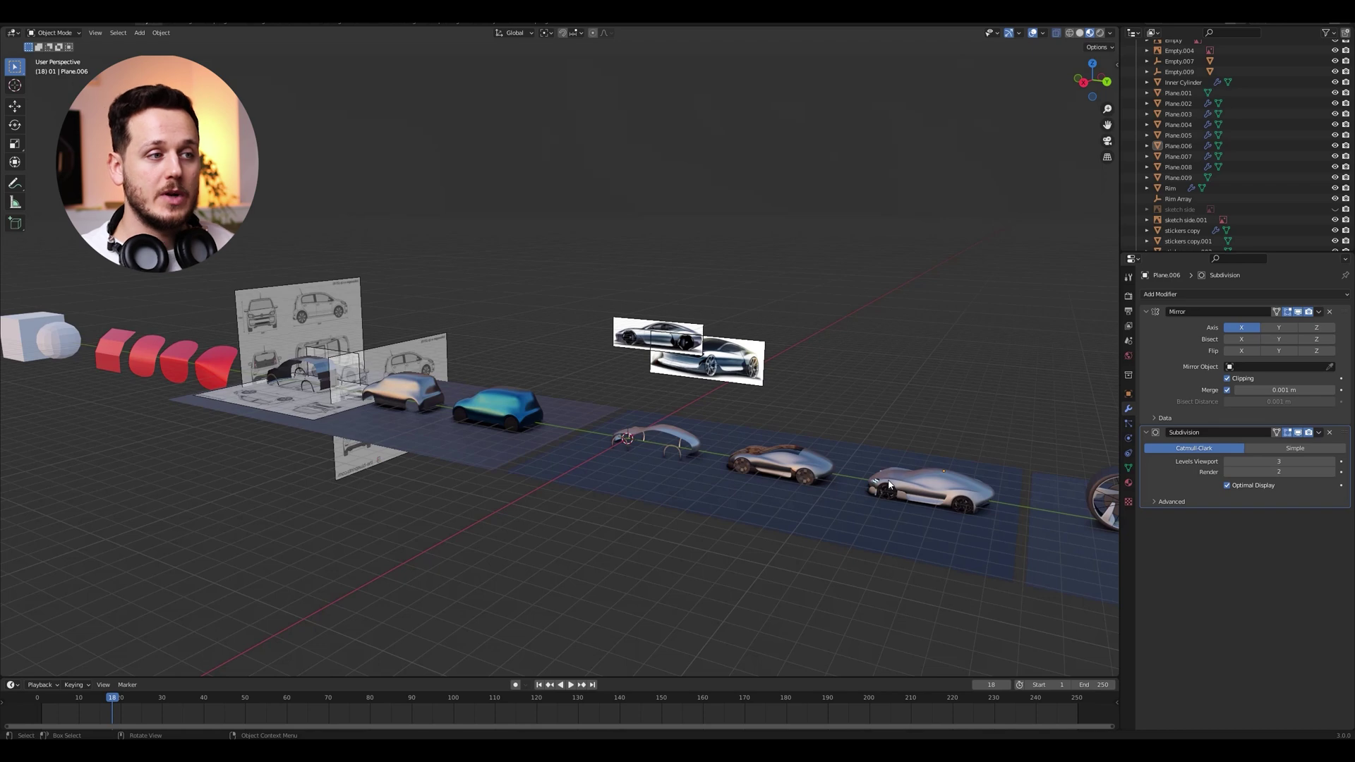
scroll(905, 494, "up", 4)
middle_click_drag(887, 502, 842, 500)
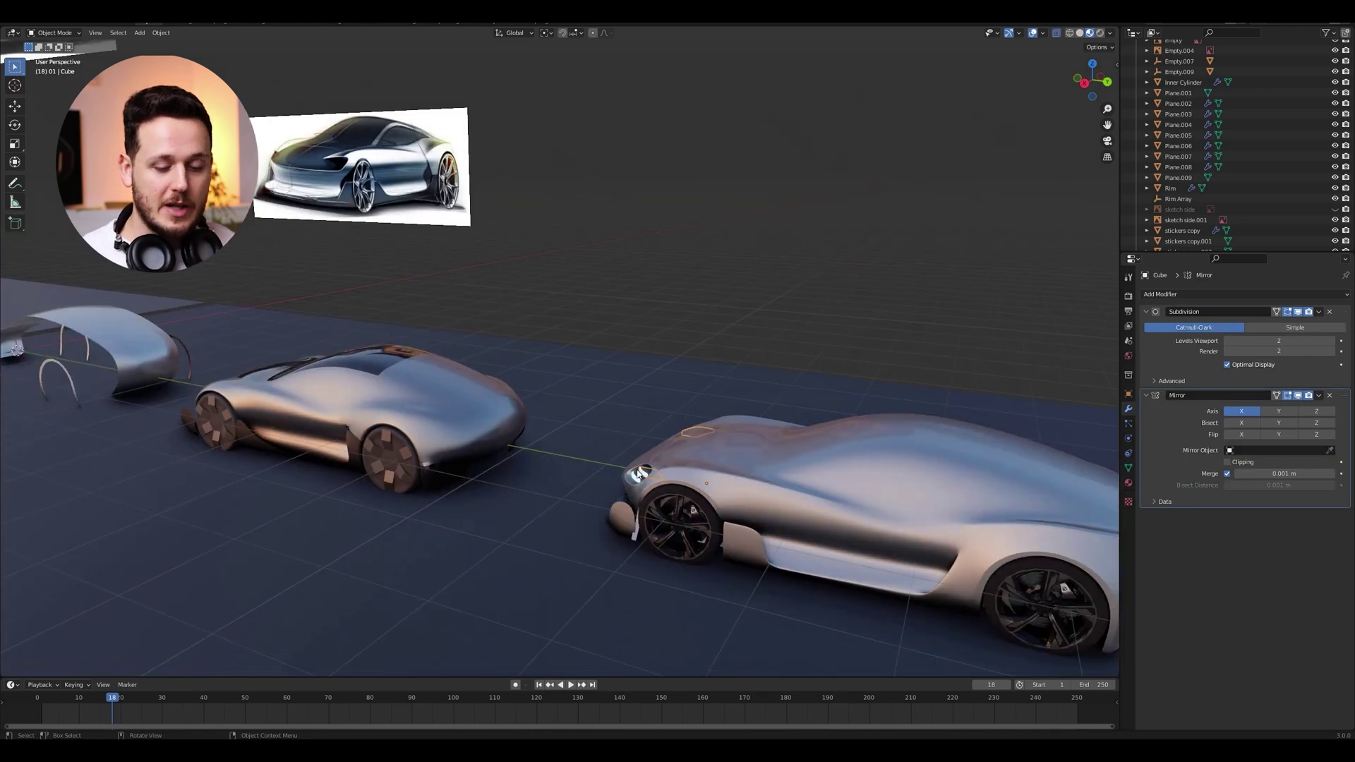
key("KP_Decimal")
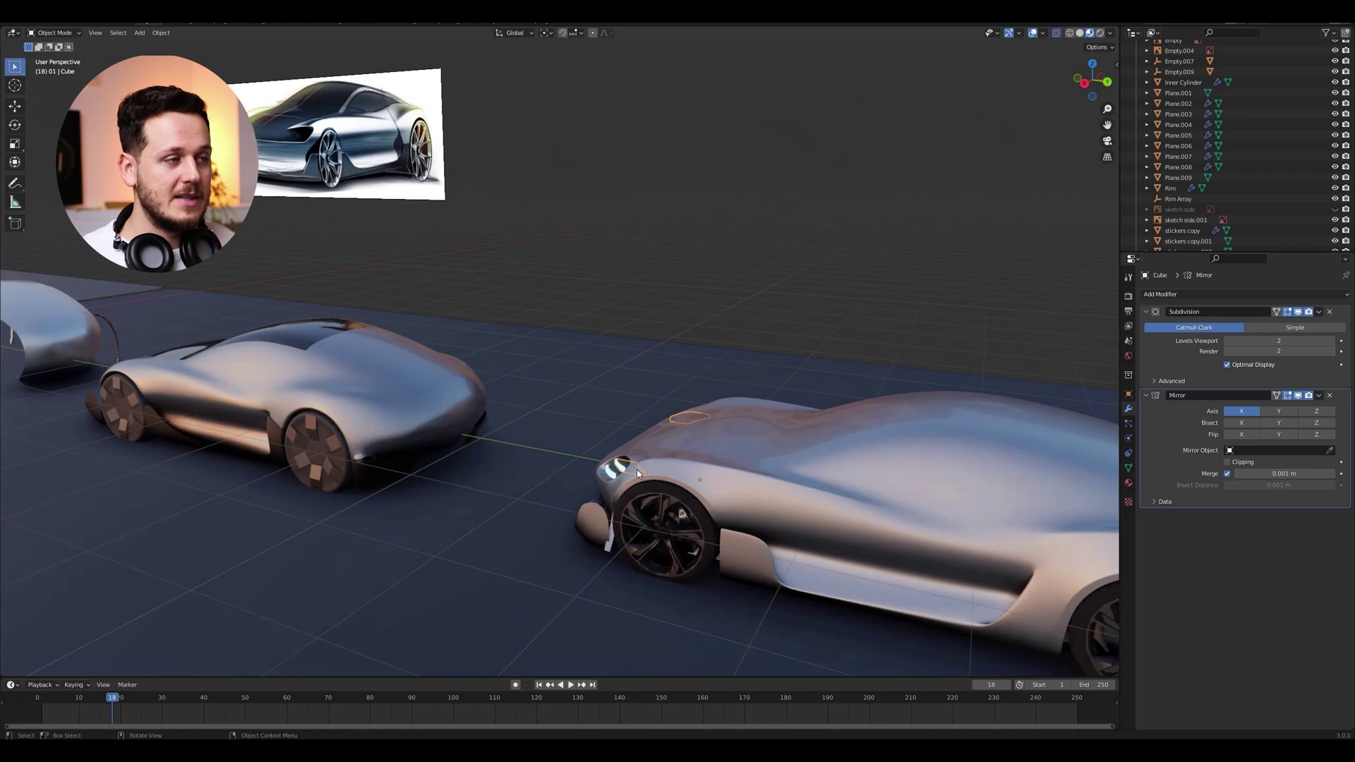
middle_click_drag(642, 473, 774, 426)
middle_click_drag(925, 419, 738, 443)
scroll(692, 481, "down", 3)
- Select and frame the large wheel's tire, deselect it, and inspect the rim and spokes
left_click(714, 389)
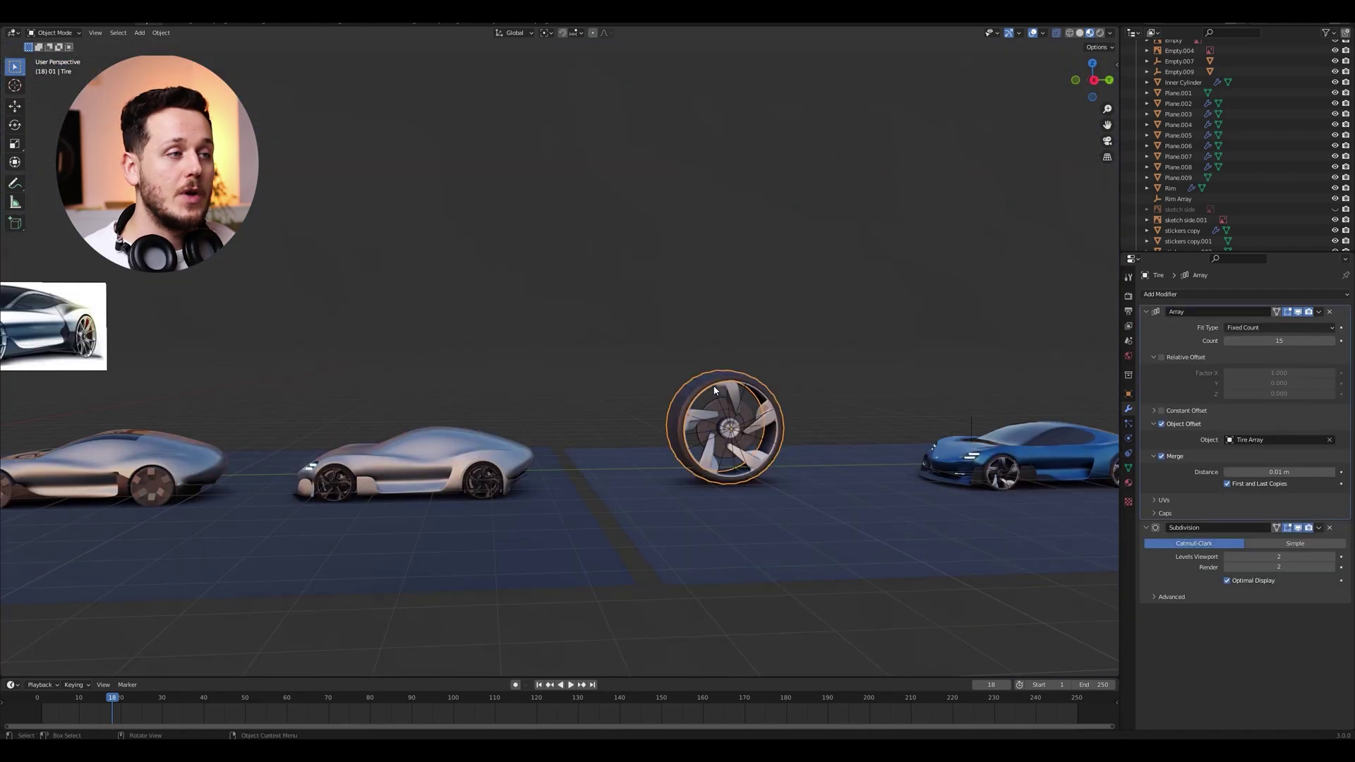
key("KP_Decimal")
scroll(705, 202, "down", 3)
left_click(628, 208)
middle_click_drag(628, 208, 668, 419)
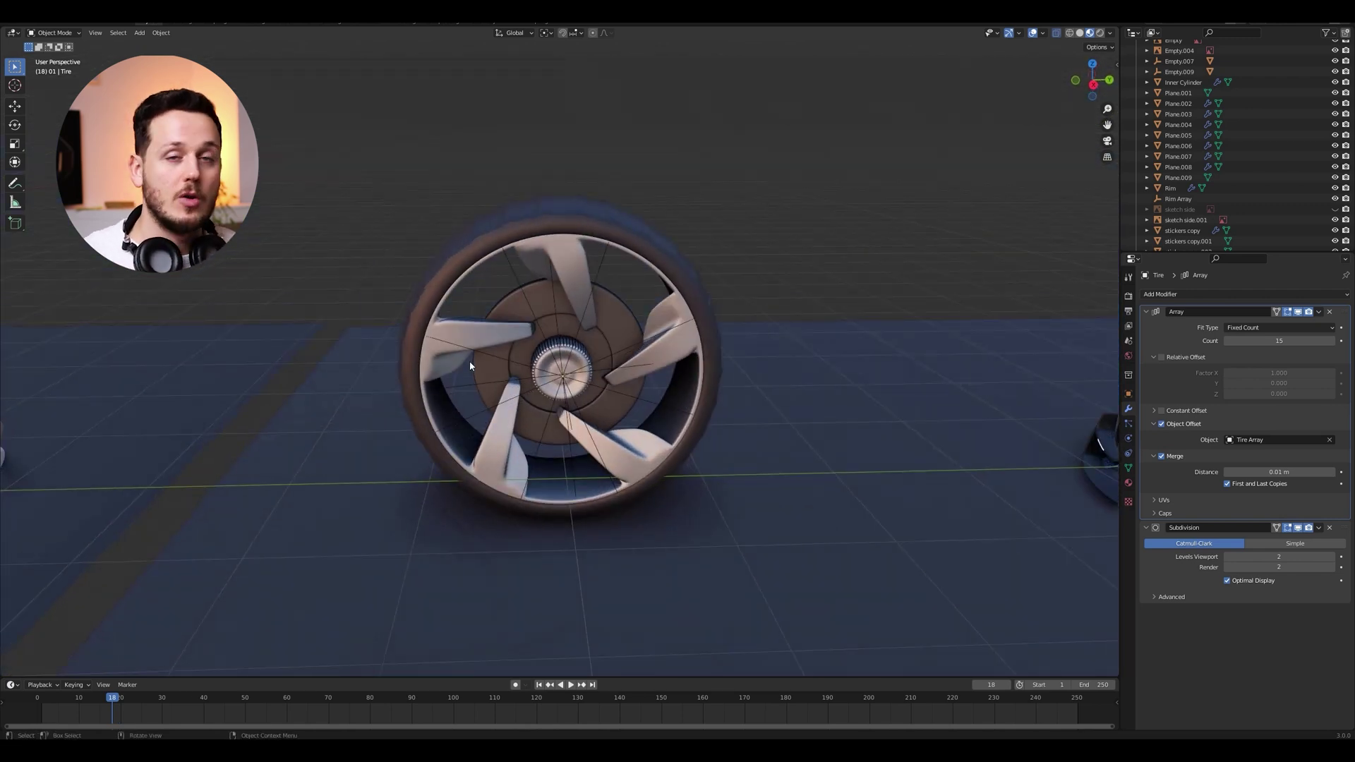
middle_click_drag(515, 346, 430, 355)
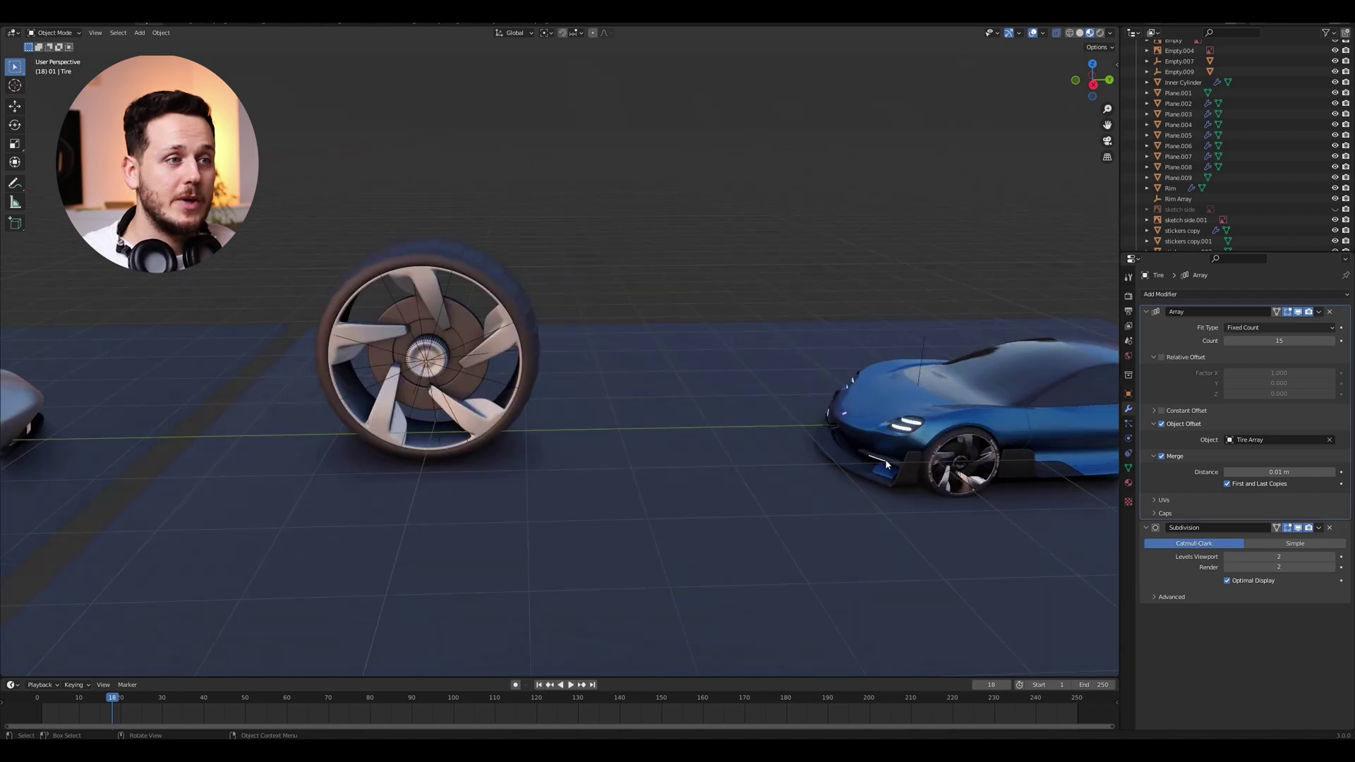
- Examine the finished blue sports car beside the wheel and look back over the sketch-based car stages
middle_click_drag(983, 442, 728, 400, "shift")
scroll(901, 398, "up", 2)
middle_click_drag(901, 398, 687, 383, "shift")
middle_click_drag(767, 340, 788, 500)
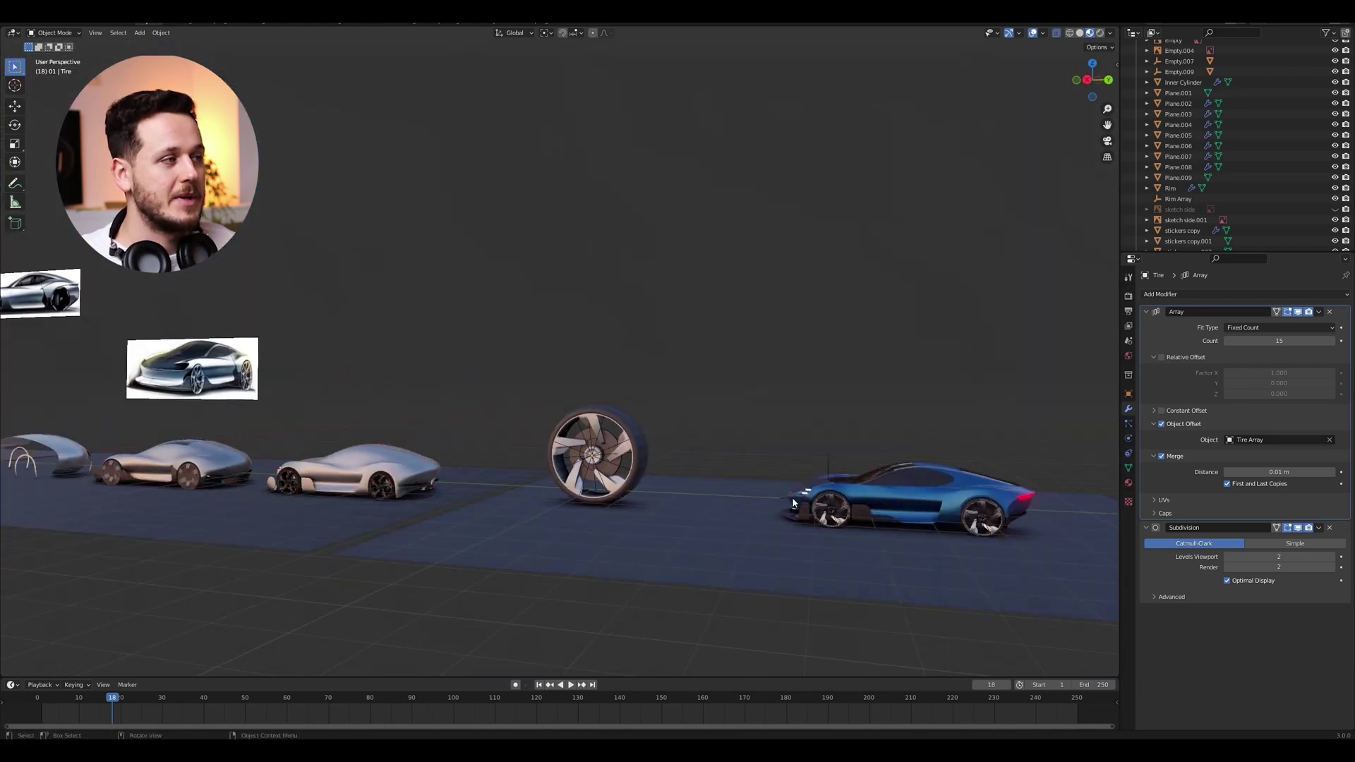
mouse_move(1011, 520)
middle_mouse_down()
mouse_move(992, 438)
mouse_move(735, 479)
mouse_move(296, 484)
mouse_move(1009, 498)
mouse_move(467, 523)
middle_mouse_up()
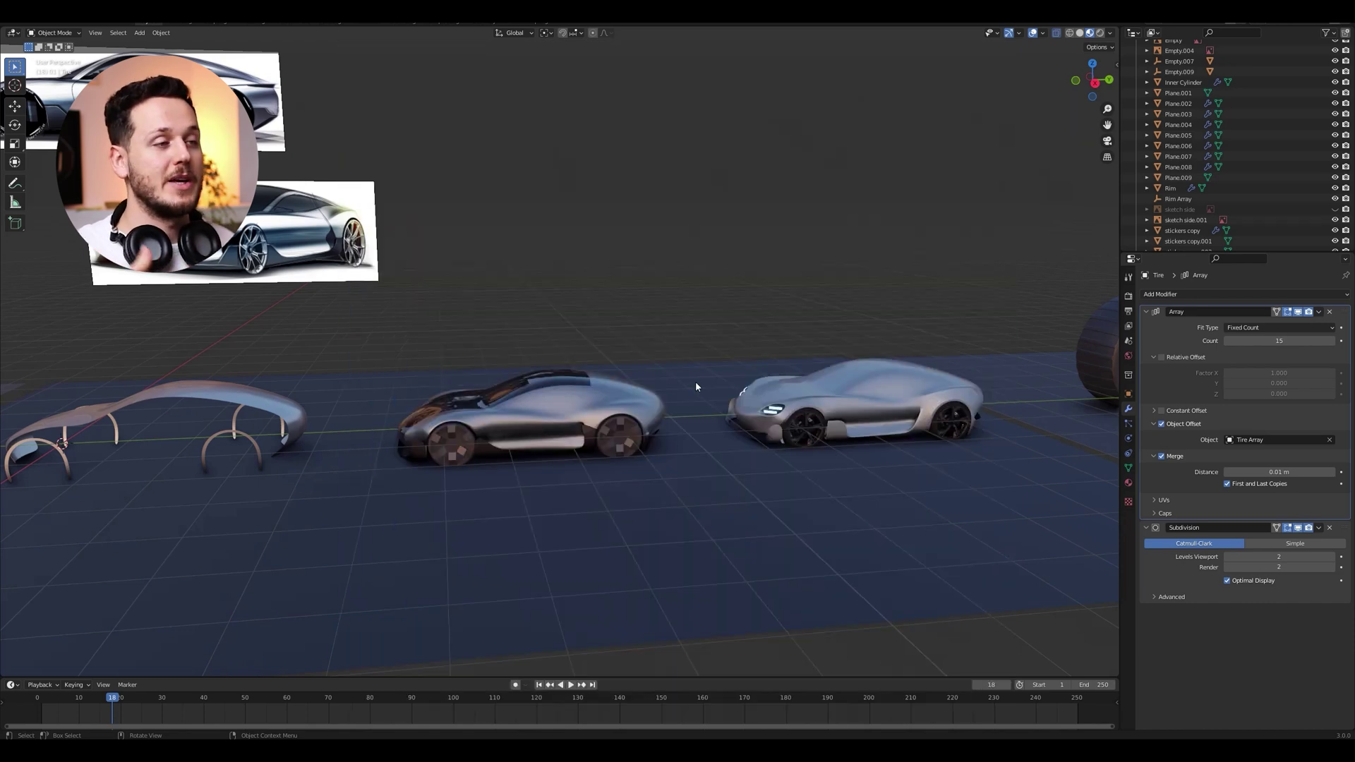
scroll(696, 383, "down", 3)
middle_click_drag(752, 330, 882, 399)
- Frame the blue sports car's body and review all course stages from the primitives to the finished car
left_click(992, 422)
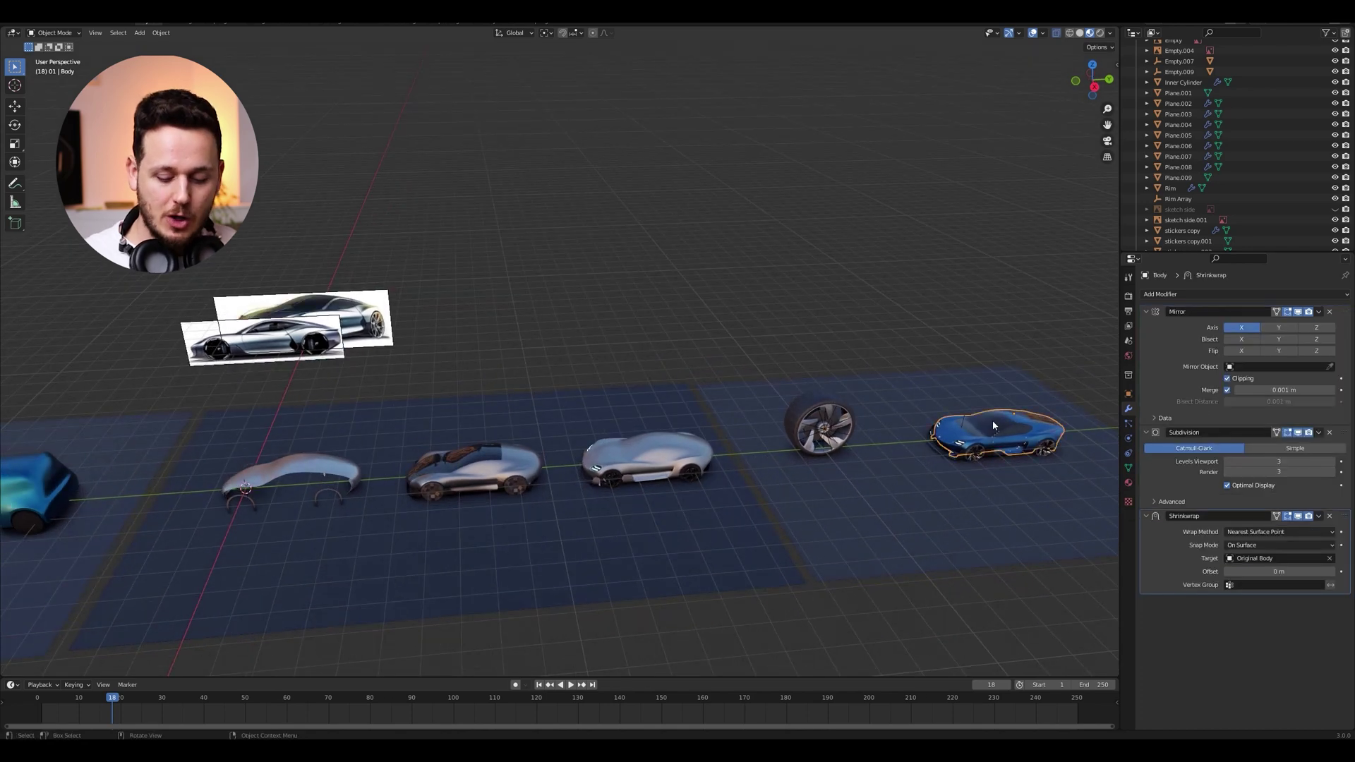
key("KP_Decimal")
middle_click_drag(992, 420, 690, 443)
scroll(538, 492, "down", 3)
middle_click_drag(487, 434, 938, 500, "shift")
middle_click_drag(897, 337, 802, 514, "ctrl")
middle_click_drag(428, 379, 759, 547, "shift")
middle_click_drag(420, 453, 443, 453, "shift")
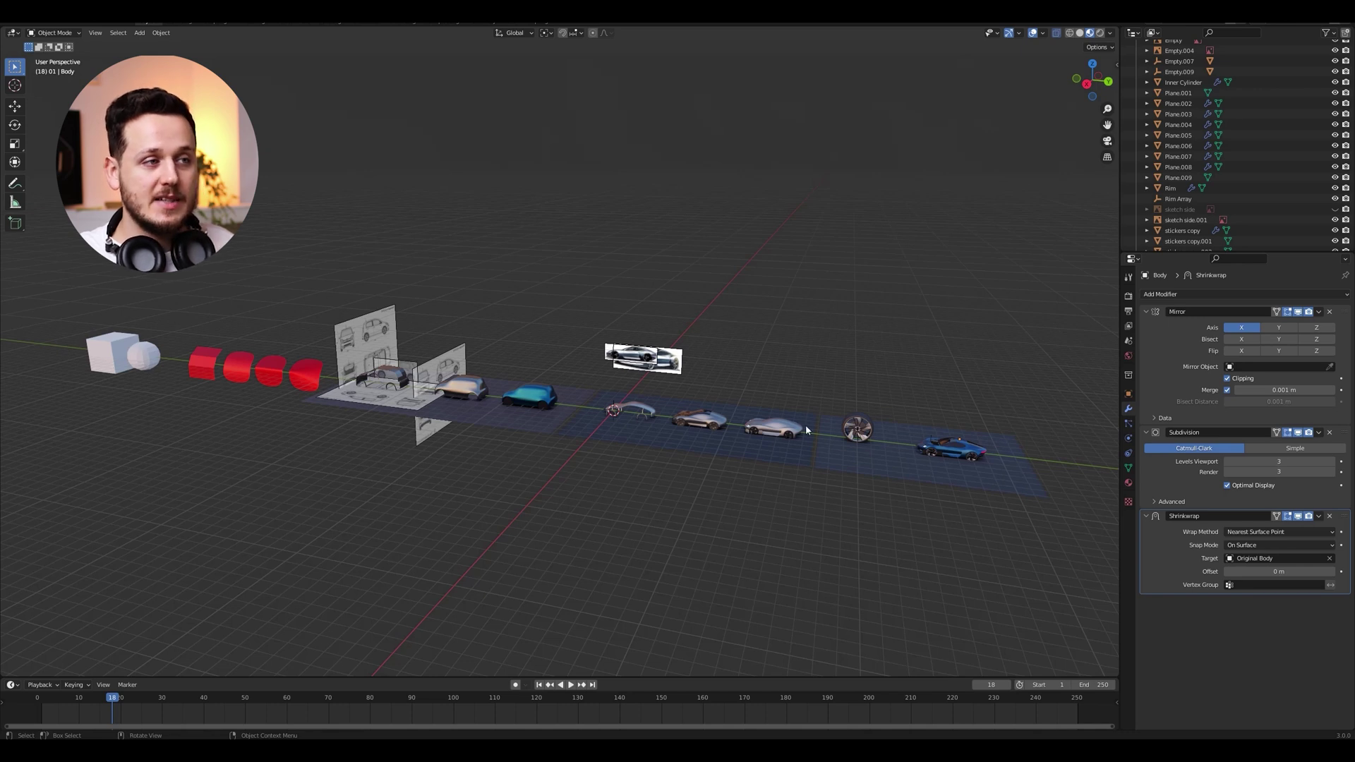
scroll(806, 430, "up", 3)
middle_click_drag(910, 442, 689, 400, "shift")
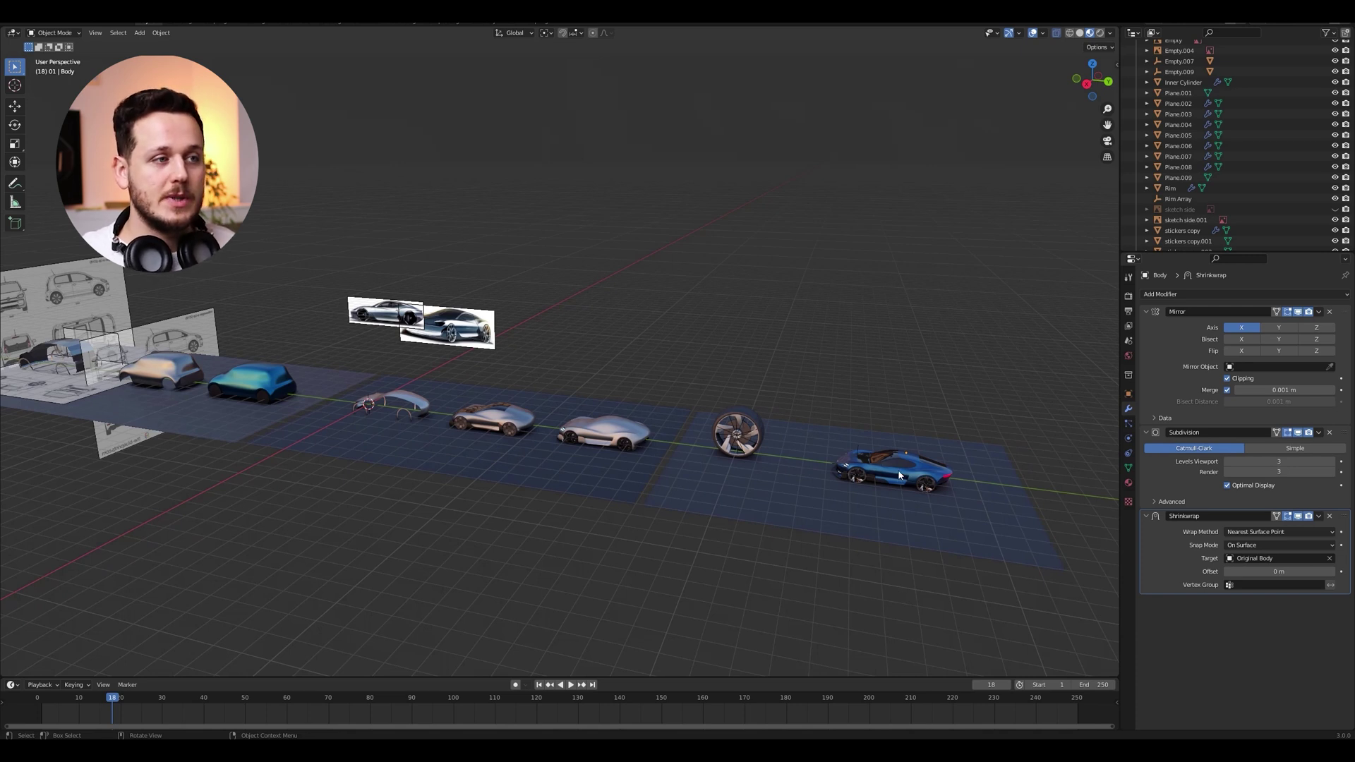
scroll(900, 475, "up", 2)
middle_click_drag(898, 468, 662, 441, "shift")
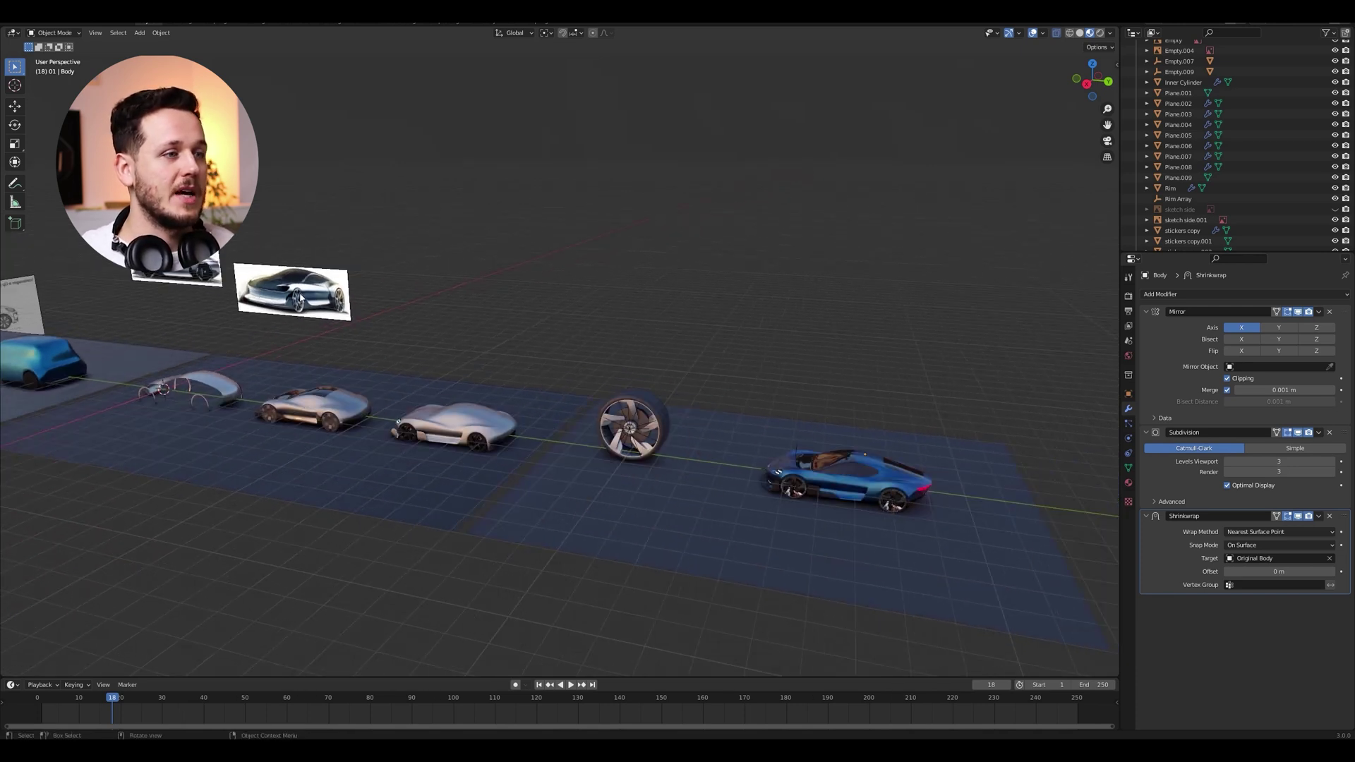
- Select the finished blue car's body again and inspect the car closely from the side
left_click(881, 486)
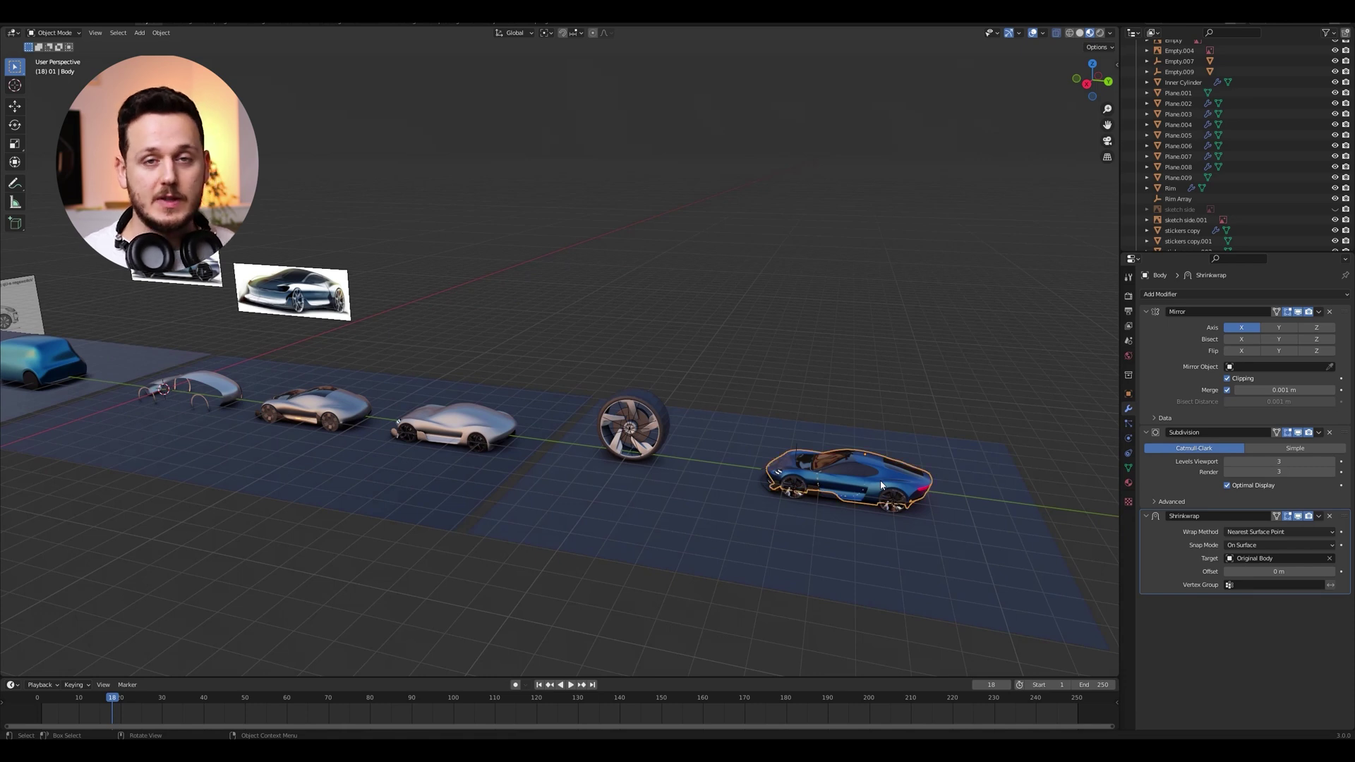
key("KP_Decimal")
middle_click_drag(880, 485, 788, 417)
middle_click_drag(805, 346, 702, 327)
middle_click_drag(724, 342, 783, 331)
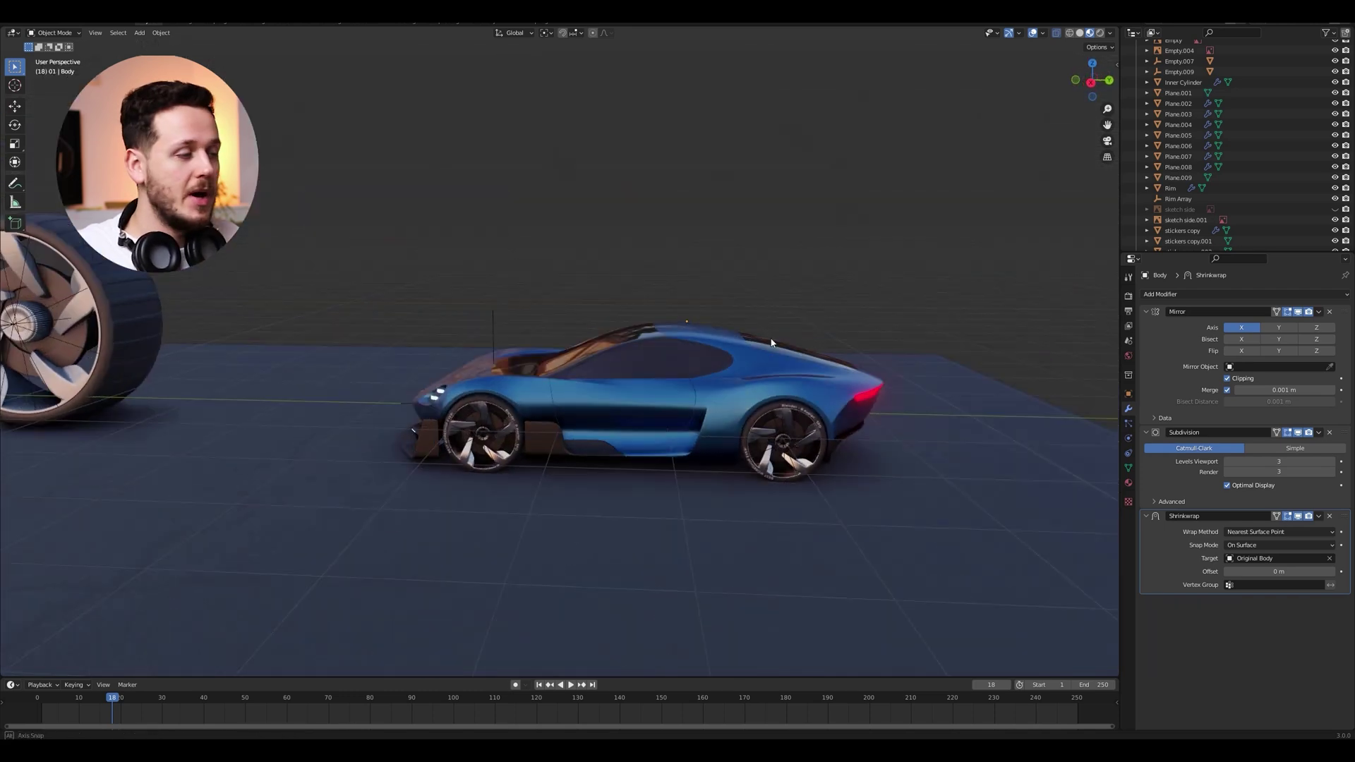
- Switch to the other Blender file with the small off-road cars, hide the viewport overlays, and inspect the car variants
mouse_move(171, 748)
left_click(302, 702)
middle_click_drag(620, 403, 599, 382)
middle_click_drag(578, 508, 770, 449, "shift")
left_click(676, 368)
scroll(676, 368, "down", 1)
left_click(1056, 33)
middle_click_drag(840, 367, 735, 423)
middle_click_drag(712, 331, 423, 566)
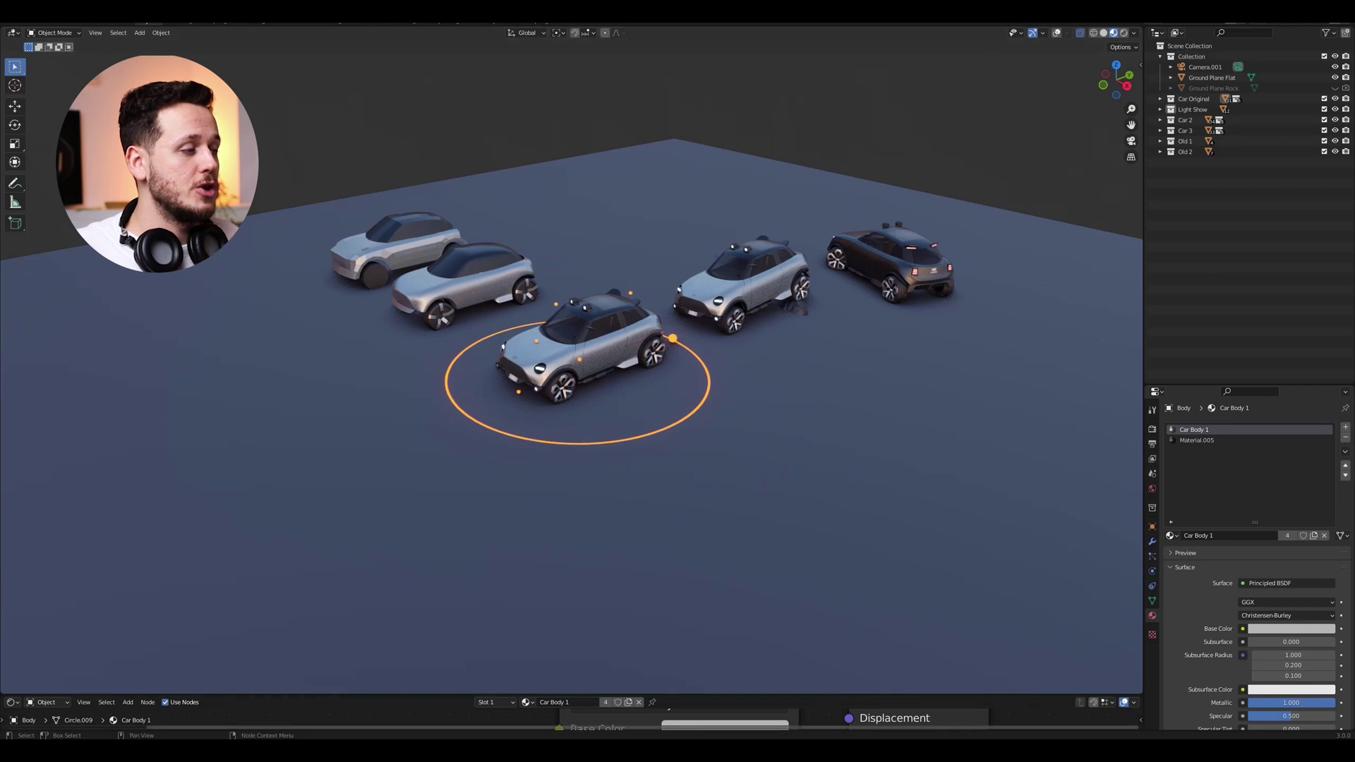
- Return to the Blender file with the course lineup and inspect the finished blue sports car from front and rear
left_click(189, 730)
scroll(650, 409, "down", 3)
middle_click_drag(637, 412, 636, 467)
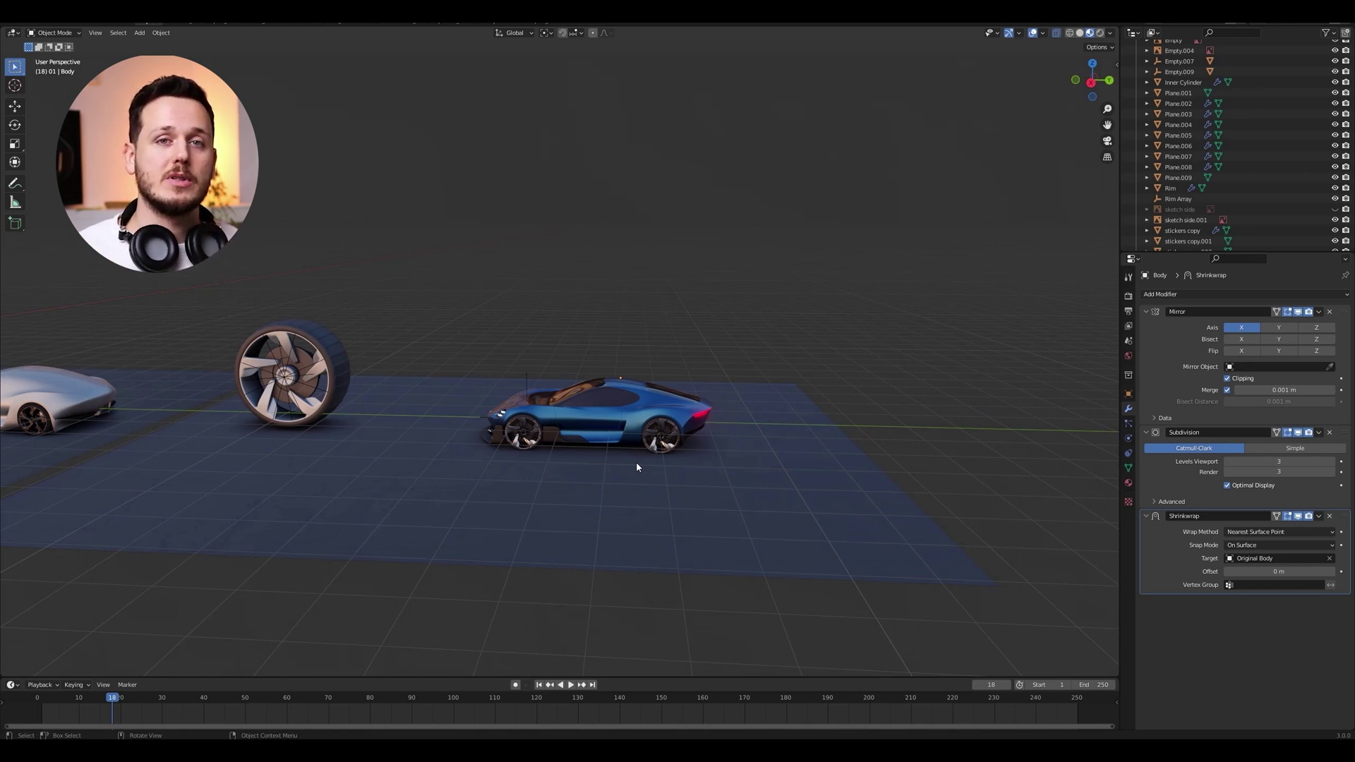
middle_click_drag(636, 467, 700, 441)
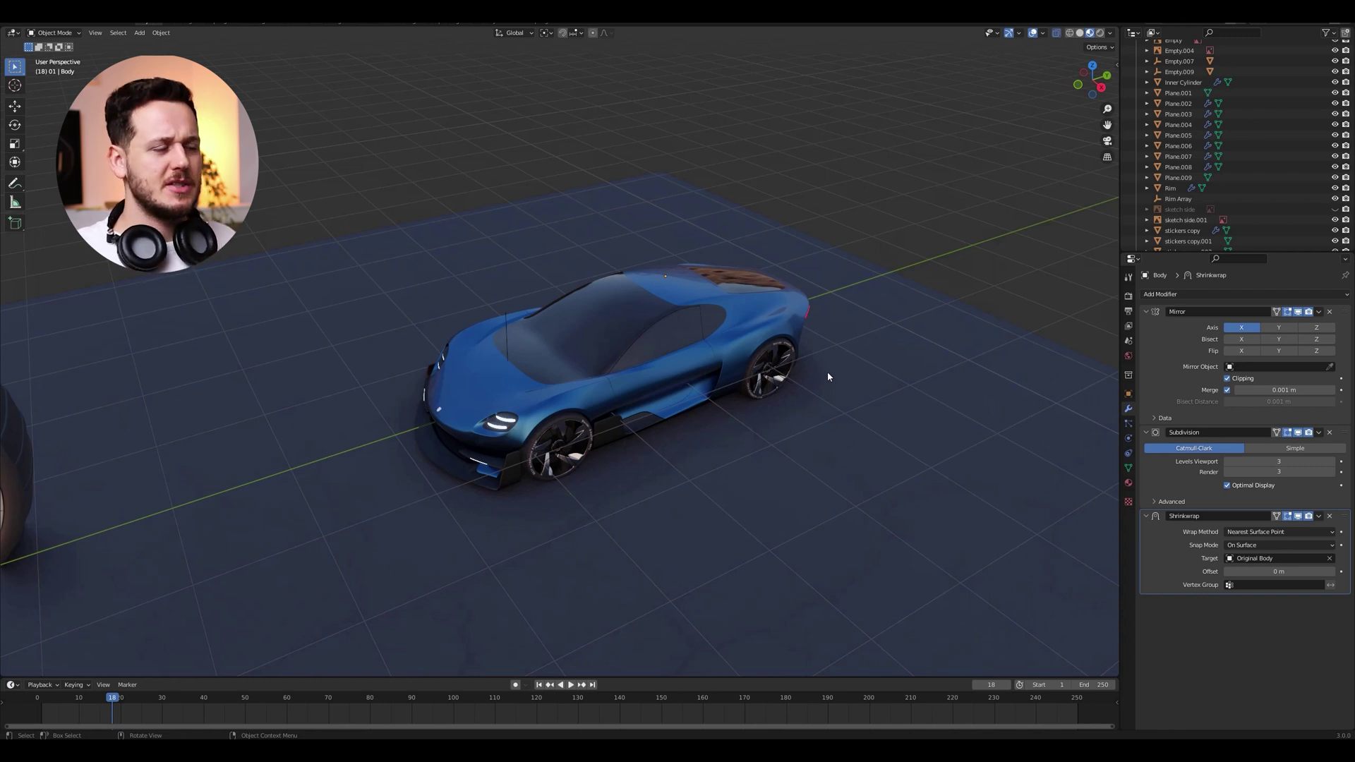
middle_click_drag(825, 350, 777, 354)
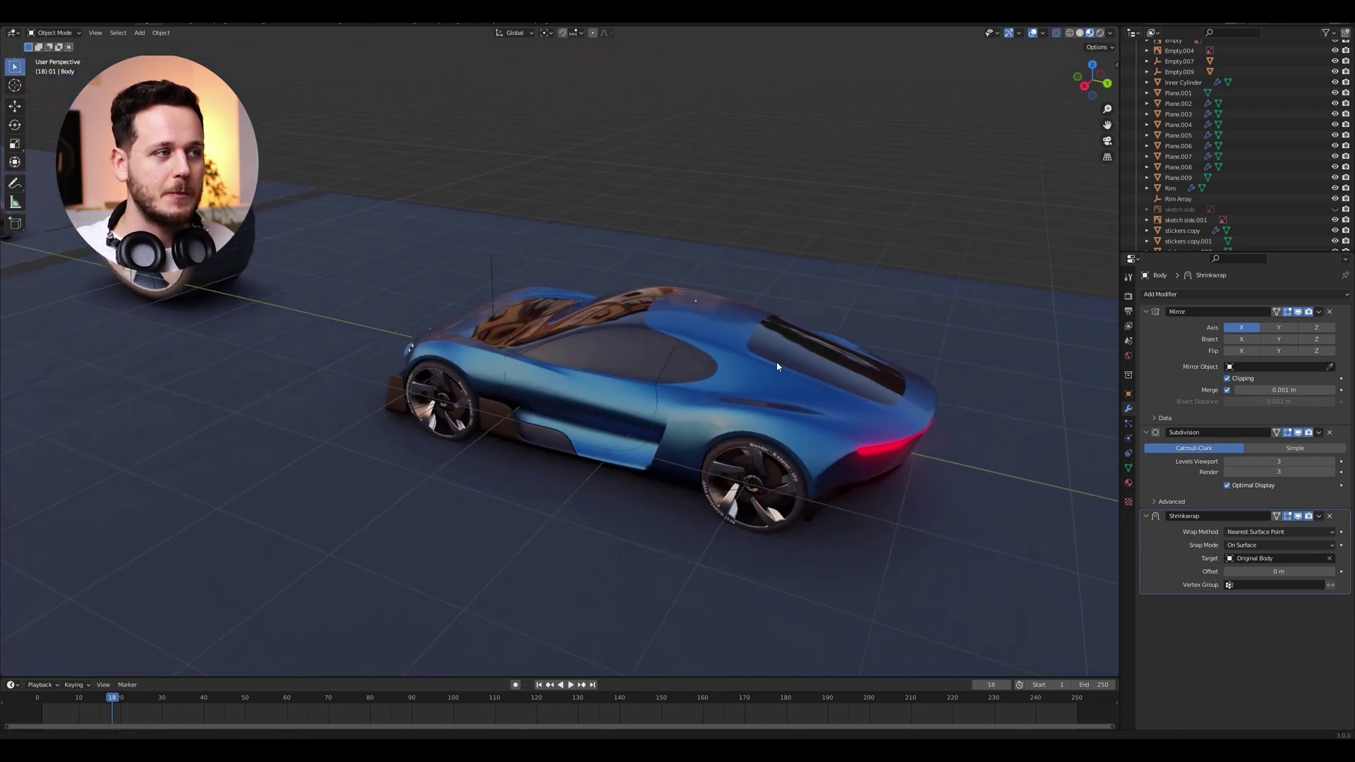